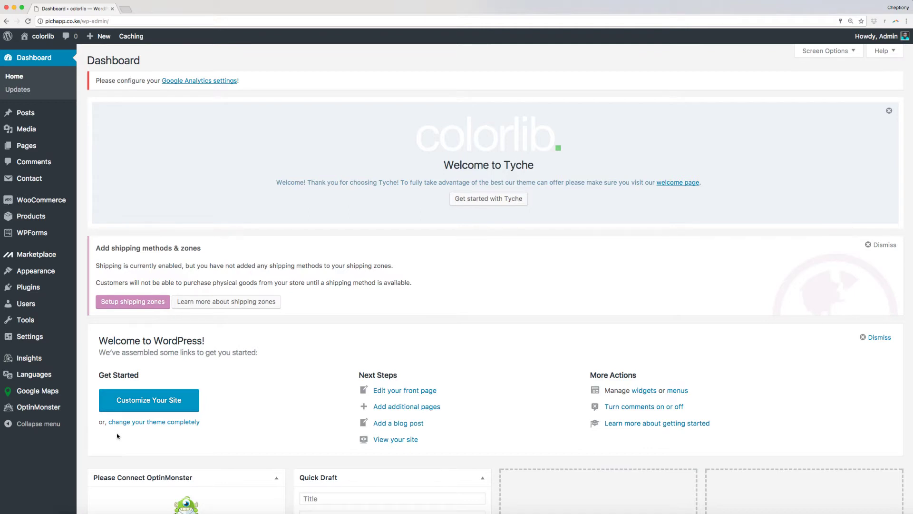
# Step: Reveal the Appearance submenu from the admin Dashboard's sidebar
pyautogui.moveTo(46, 276)
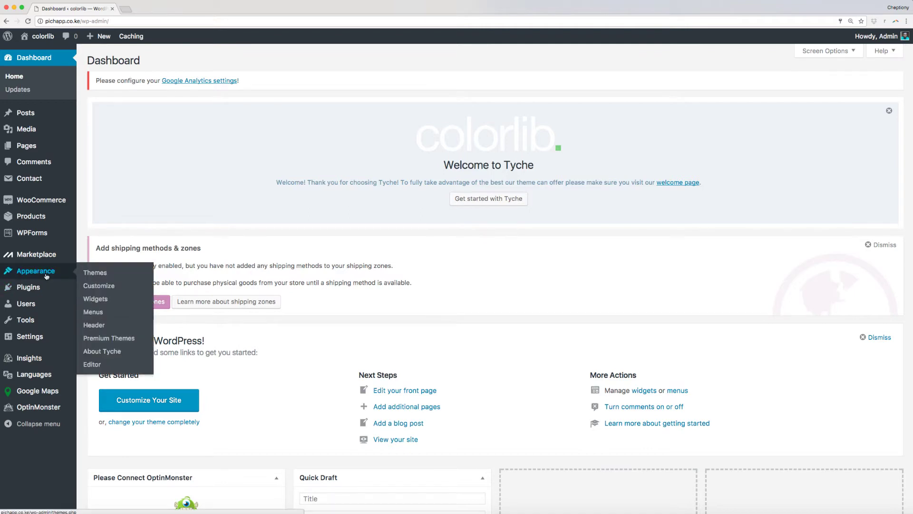
# Step: Launch the Customizer and show Tyche's Theme Options sections
pyautogui.click(100, 286)
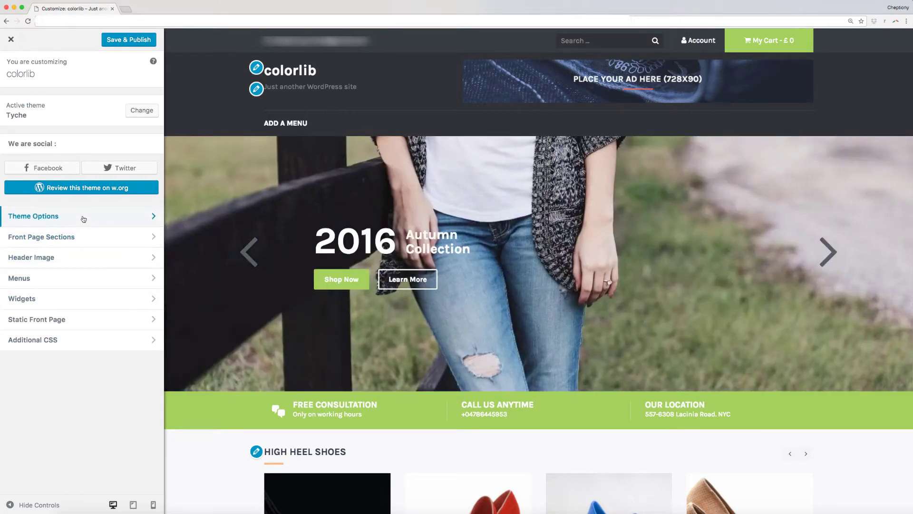
pyautogui.click(83, 218)
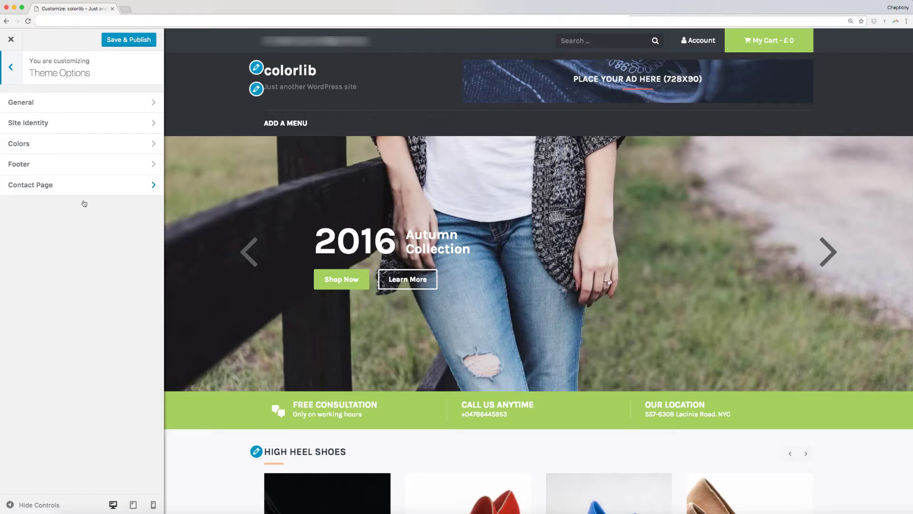
# Step: In General settings, keep the header top bar enabled and Shop Layout at Full Width
pyautogui.click(91, 109)
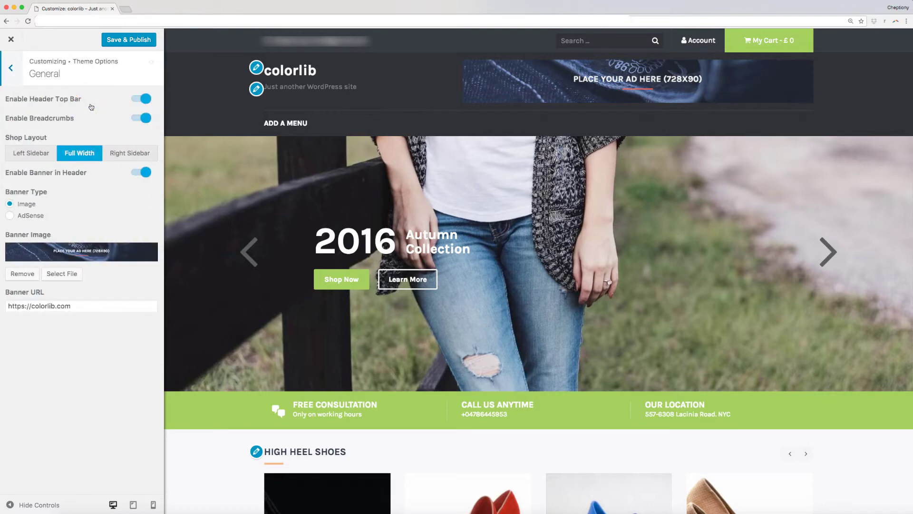
pyautogui.click(135, 100)
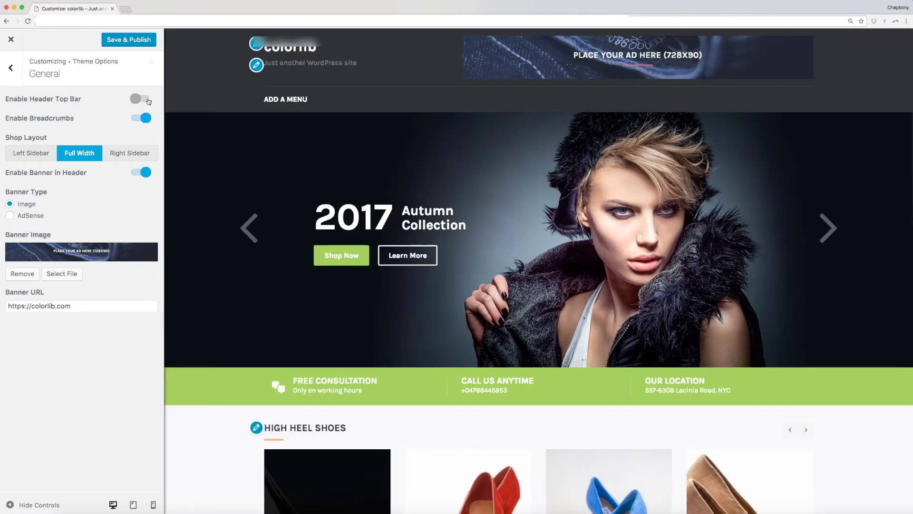
pyautogui.click(146, 100)
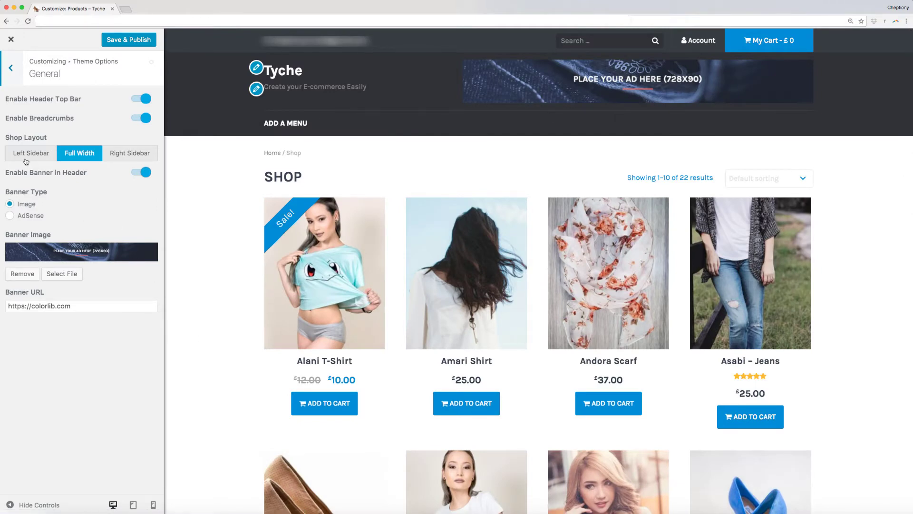
pyautogui.click(118, 157)
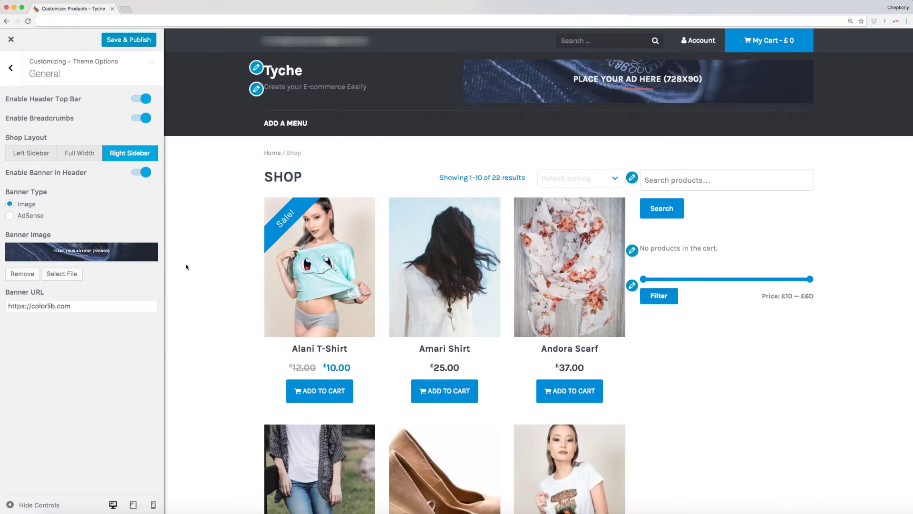
pyautogui.scroll(-2, 185, 267)
pyautogui.click(71, 153)
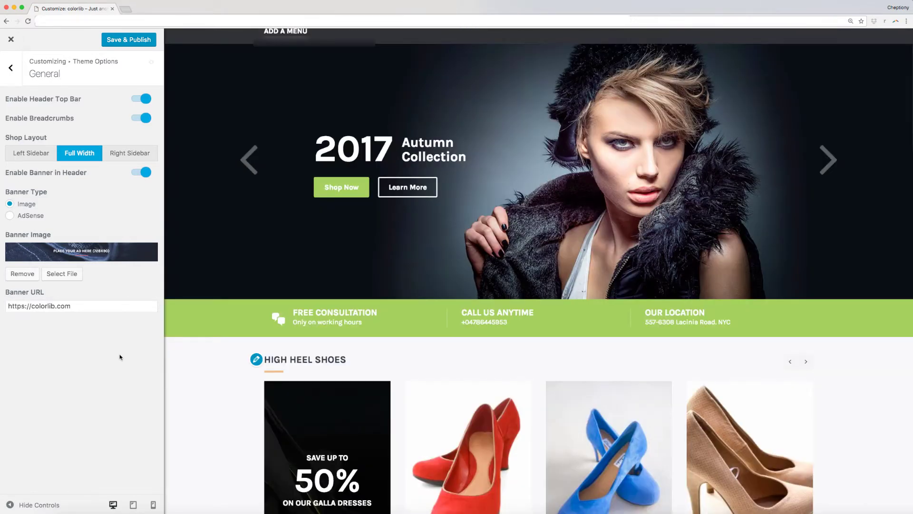
# Step: Set Banner Type to AdSense and paste the leaderboard ad script into AdSense Code
pyautogui.click(10, 215)
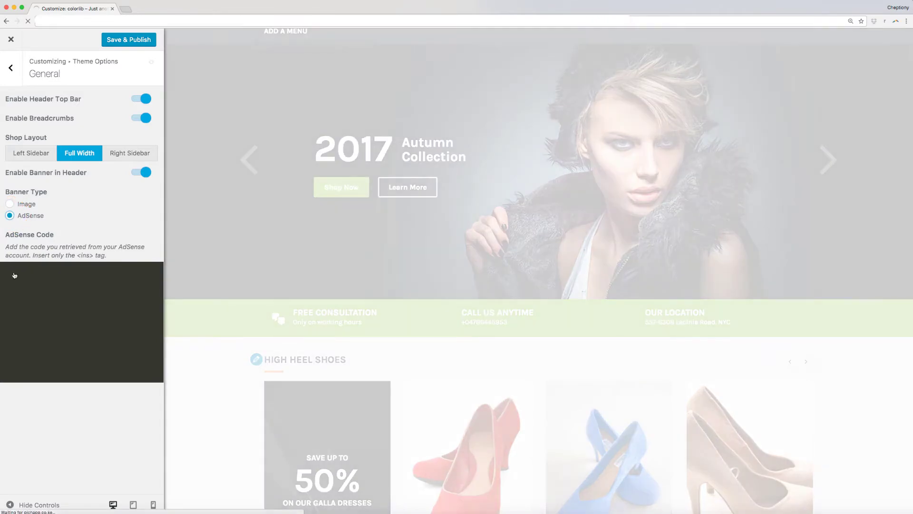
pyautogui.click(13, 272)
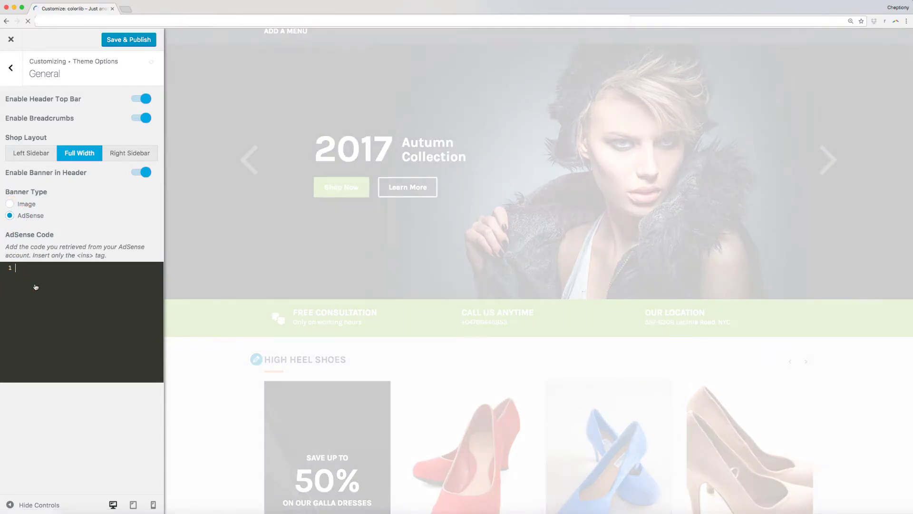
pyautogui.press('super+v')
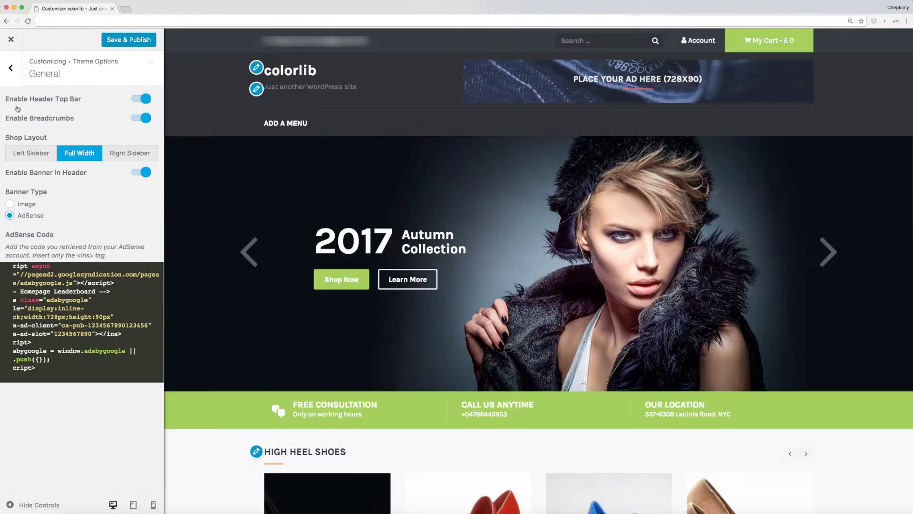
pyautogui.click(11, 69)
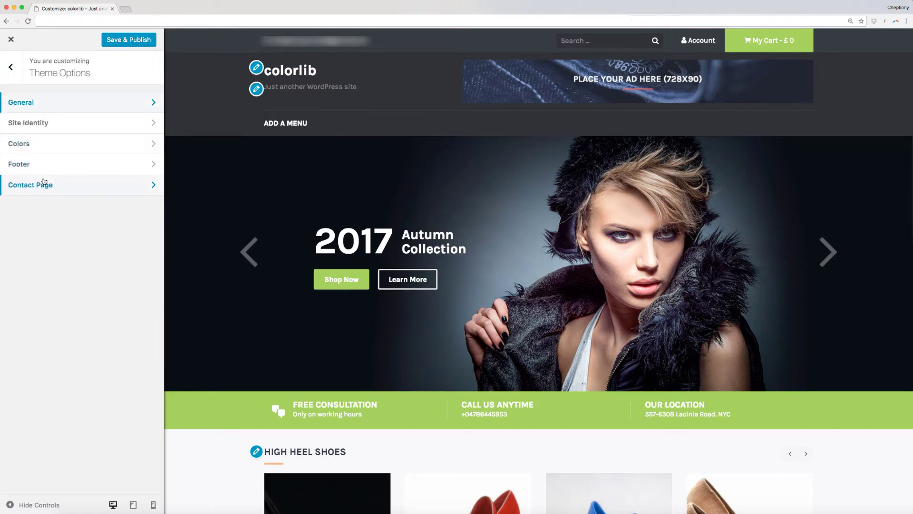
# Step: Set site title 'Tyche', tagline 'Create your Ecommerce Easily', and a cropped shoe site icon
pyautogui.click(74, 122)
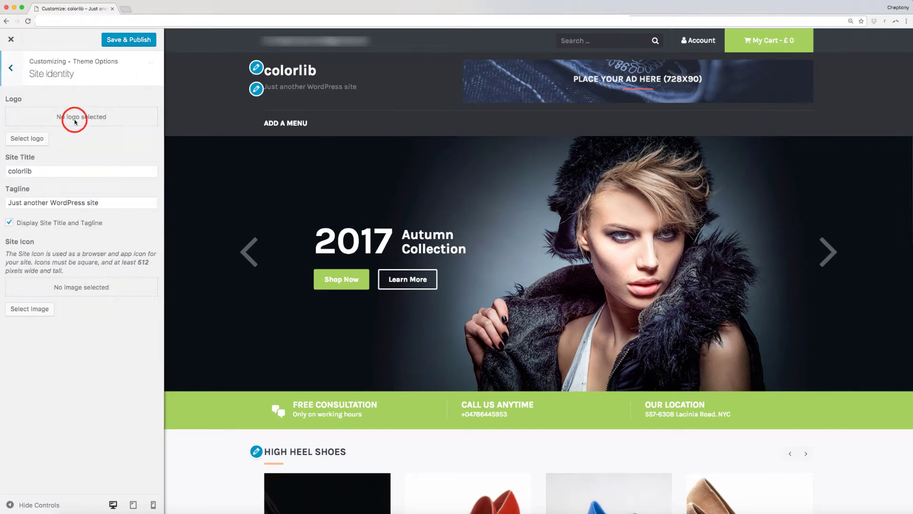
pyautogui.doubleClick(37, 169)
pyautogui.write('Tyche')
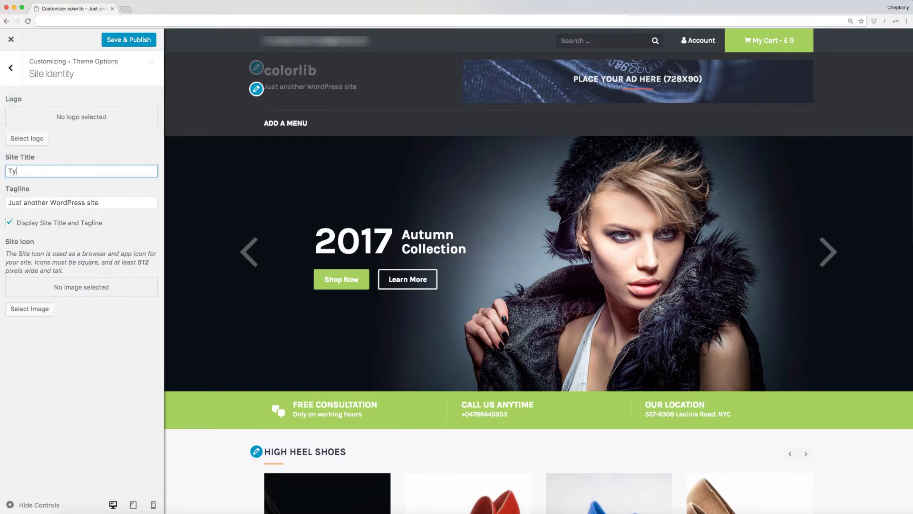
pyautogui.tripleClick(78, 203)
pyautogui.write('Create your Ecommerce Ea')
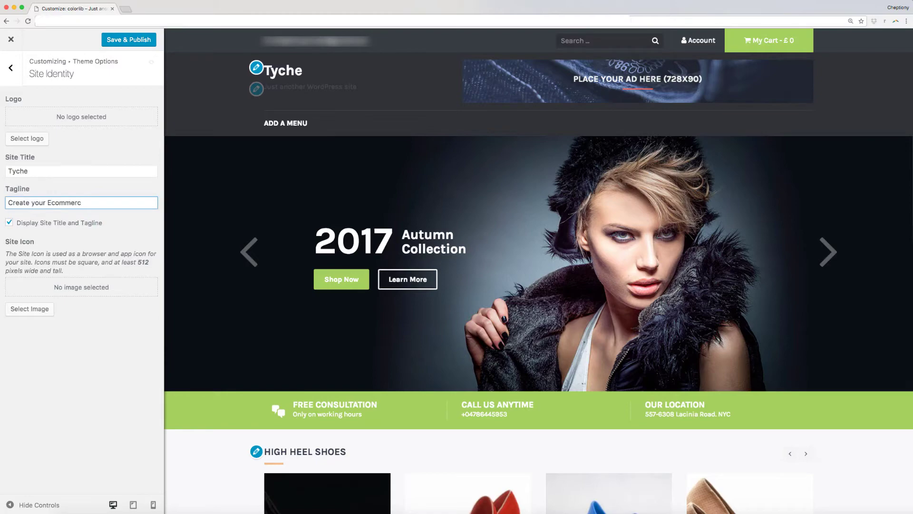
pyautogui.write('sily')
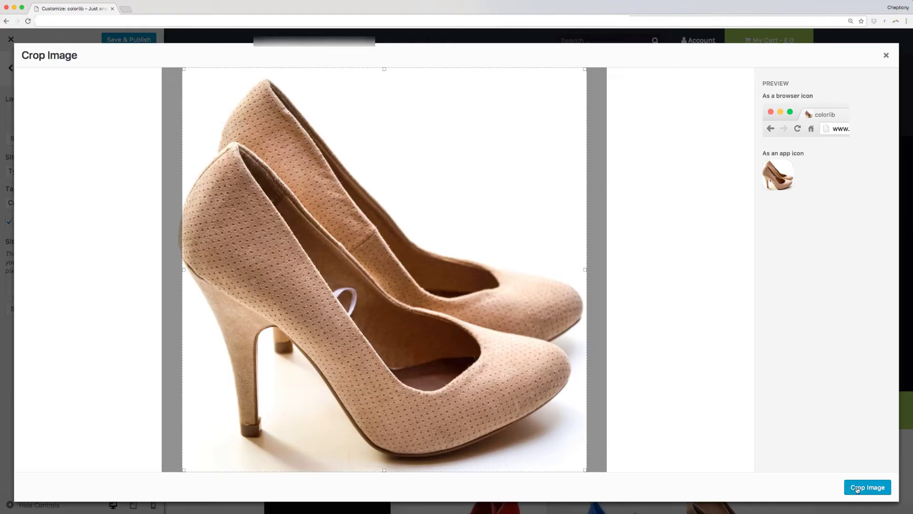
pyautogui.click(857, 488)
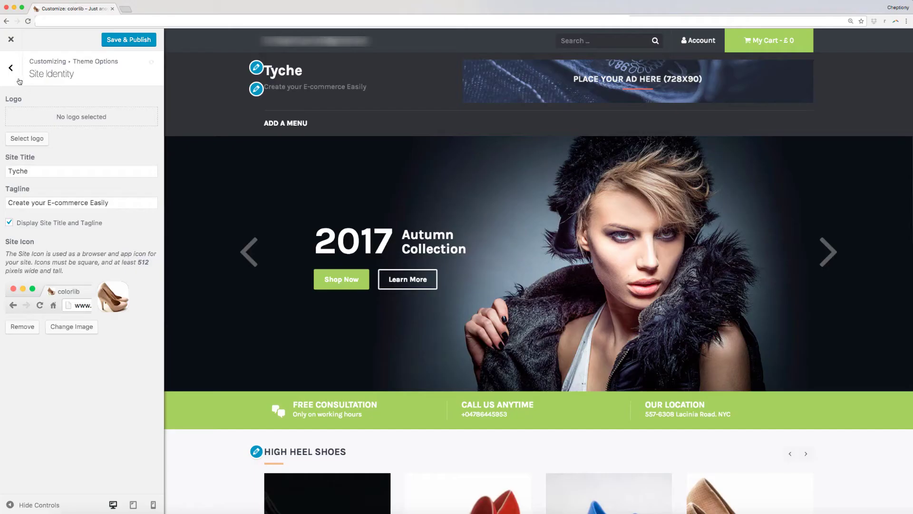
pyautogui.click(13, 78)
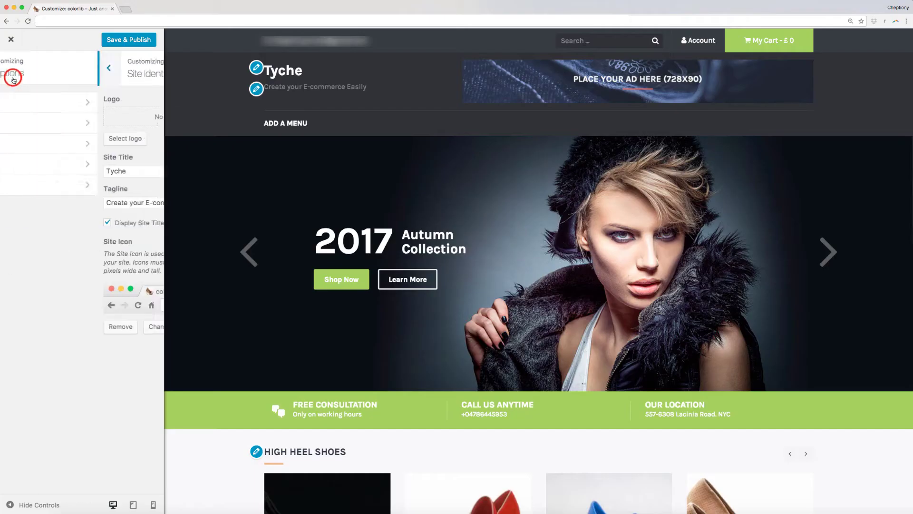
# Step: Switch the Color Scheme from green to the blue swatch
pyautogui.click(57, 147)
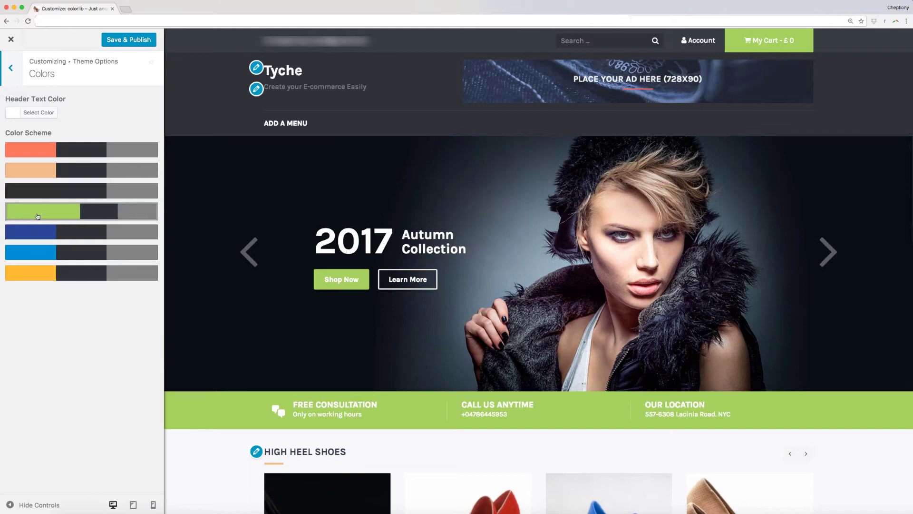
pyautogui.click(35, 257)
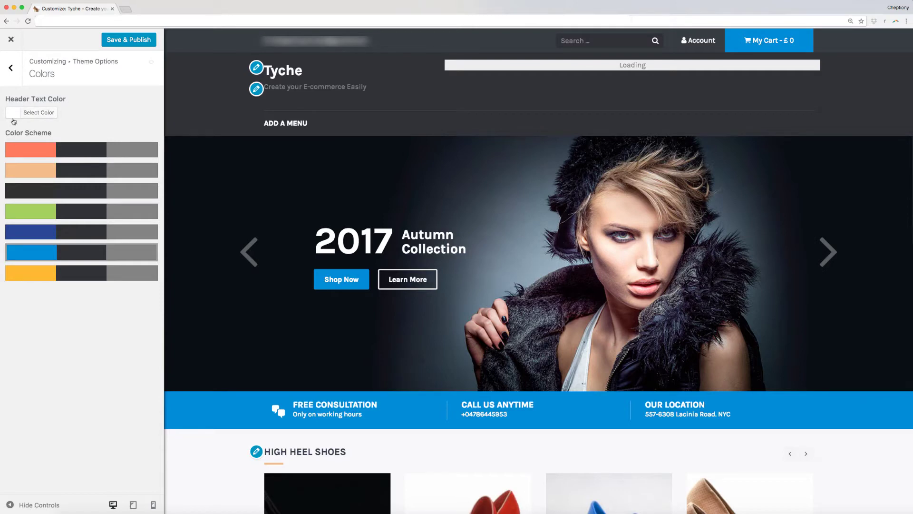
pyautogui.click(11, 67)
pyautogui.click(56, 164)
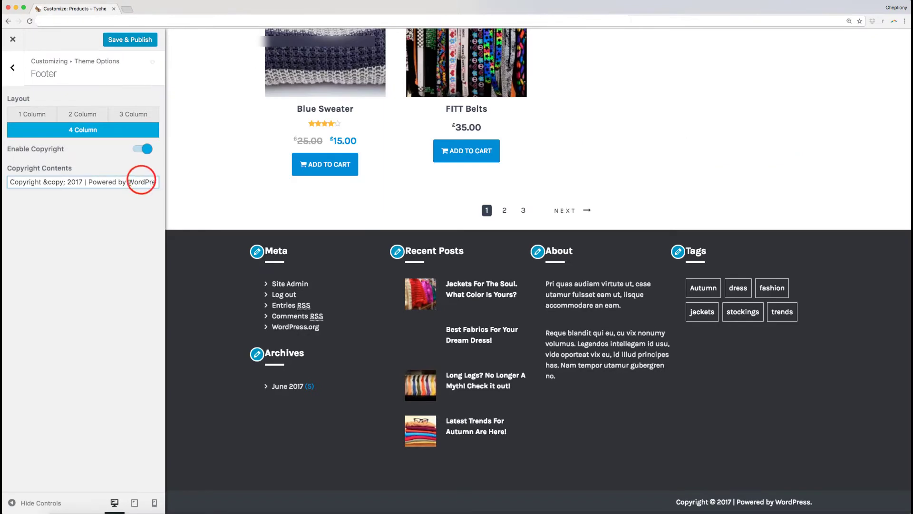
# Step: Replace 'WordPress.' at the end of the footer copyright with 'Tyche wordpress theme'
pyautogui.moveTo(127, 182); pyautogui.dragTo(176, 183)
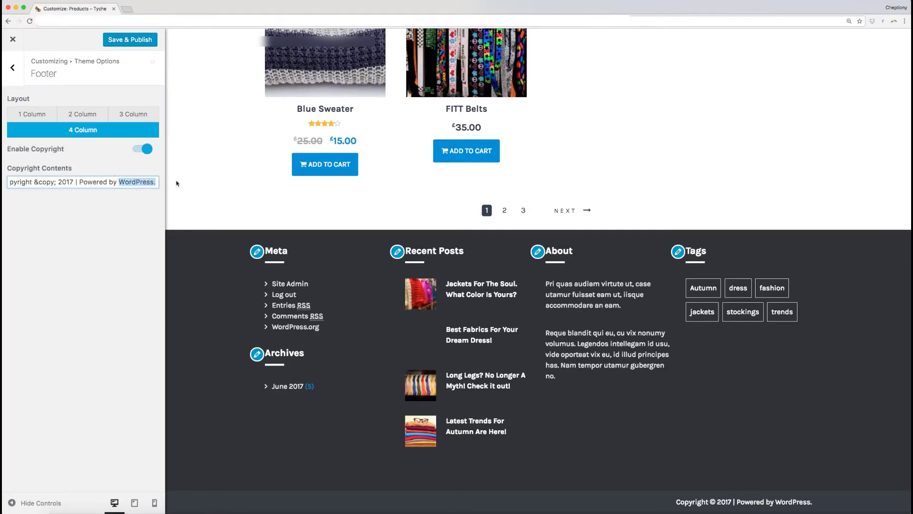
pyautogui.write('Tyche wordpress theme')
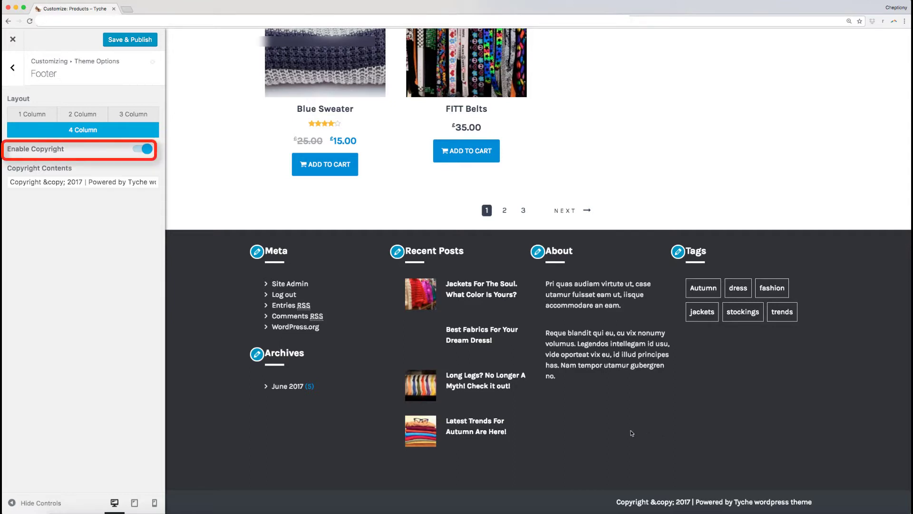
pyautogui.click(14, 68)
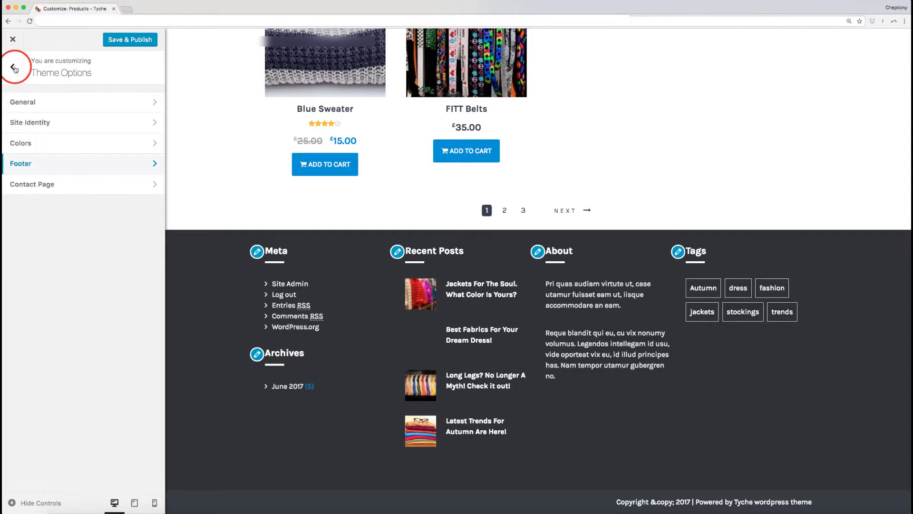
# Step: Enter Contact Page phone 5553456 and address '7 Dale Street, Manchester House, UK'
pyautogui.click(61, 188)
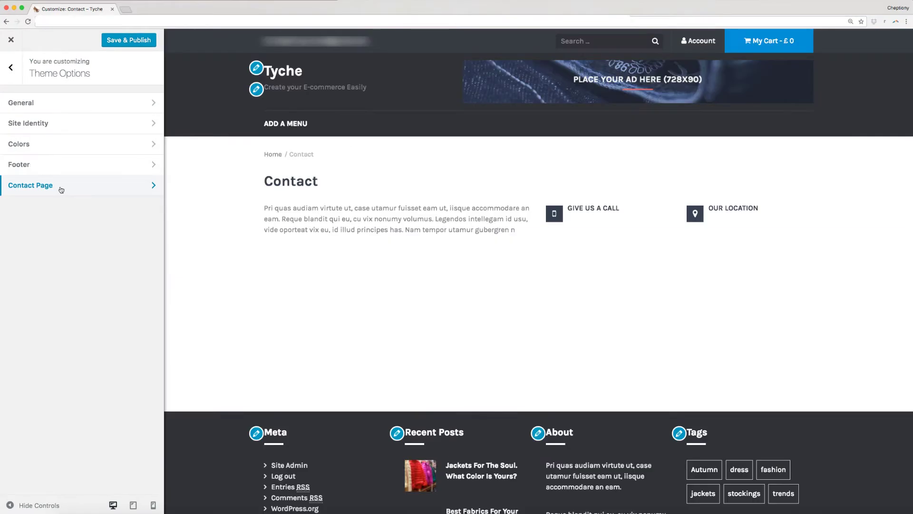
pyautogui.click(61, 190)
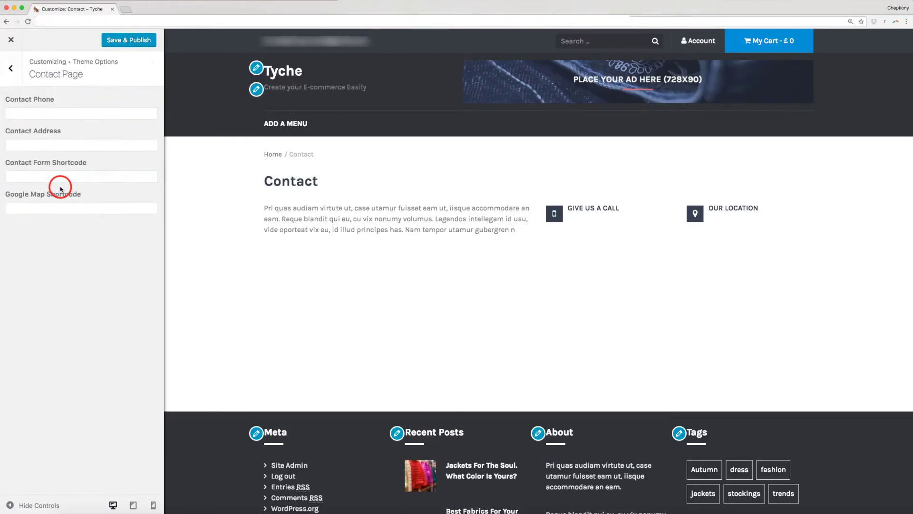
pyautogui.click(27, 113)
pyautogui.write('555345')
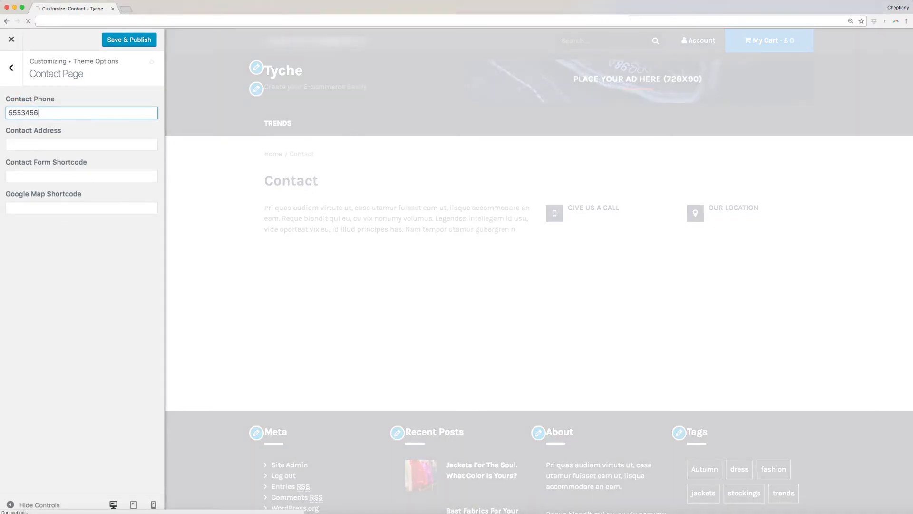
pyautogui.write('6')
pyautogui.click(32, 143)
pyautogui.write('7 ')
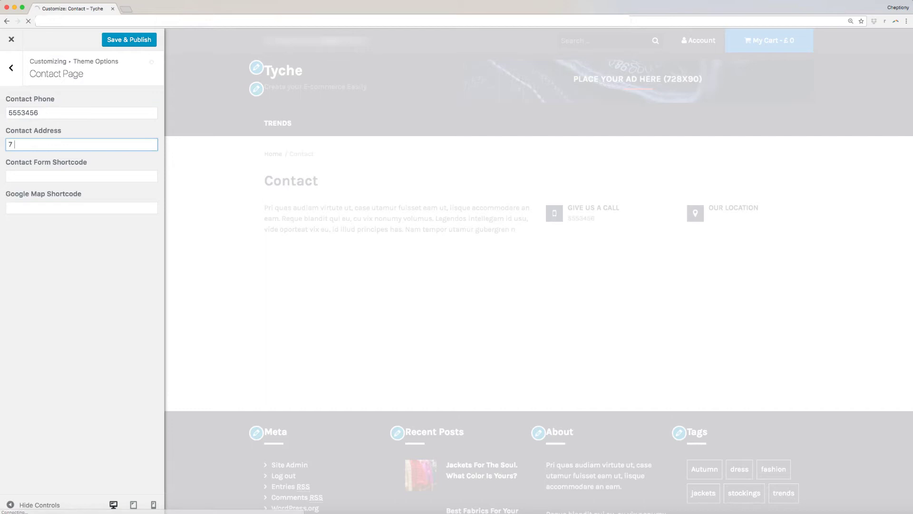
pyautogui.write('Dale Street, Ma')
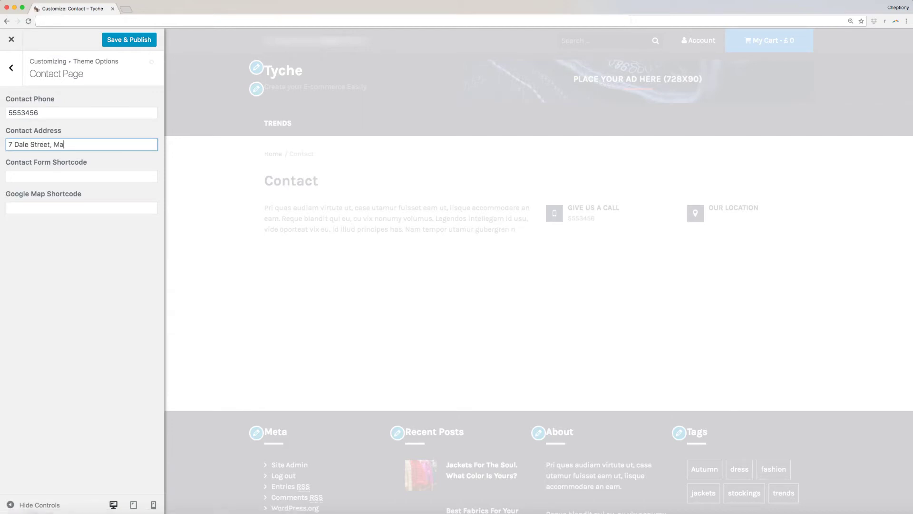
pyautogui.write('nchester House, UK')
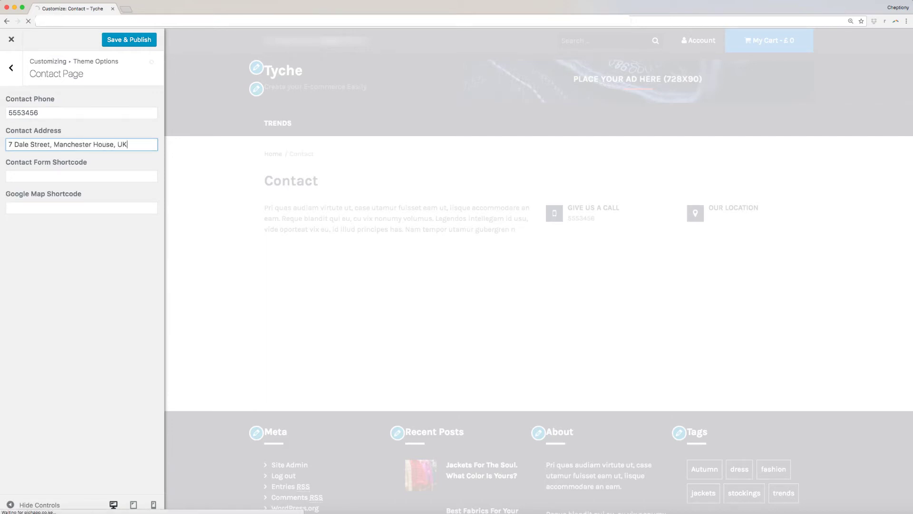
pyautogui.click(17, 179)
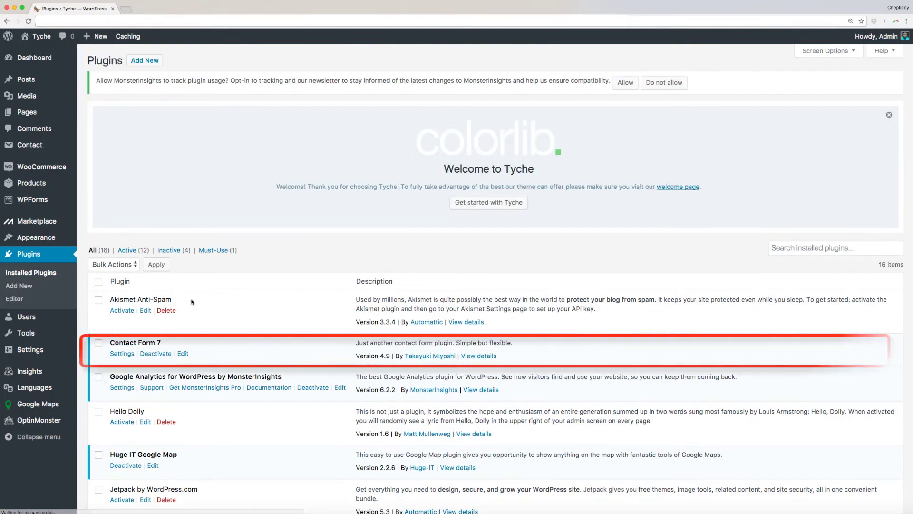
# Step: Search new plugins for 'contact form 7' and confirm it is already active
pyautogui.scroll(-3, 231, 329)
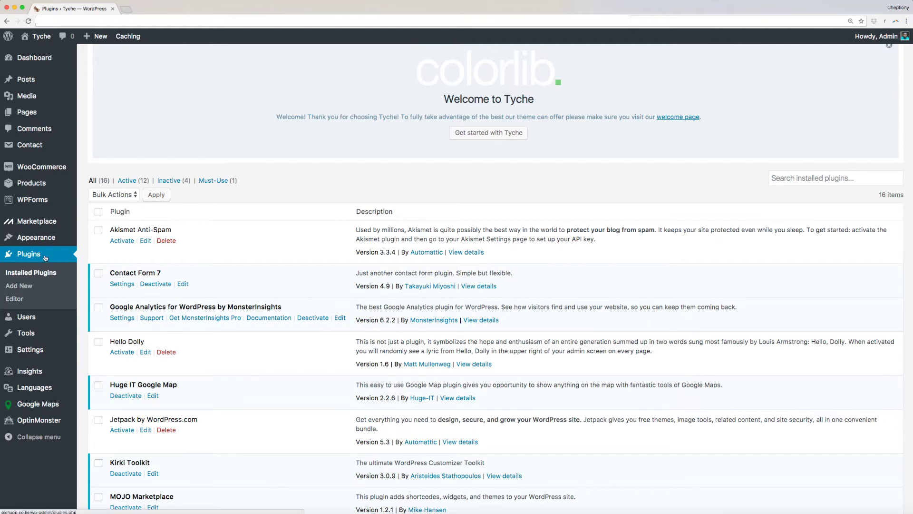
pyautogui.click(31, 288)
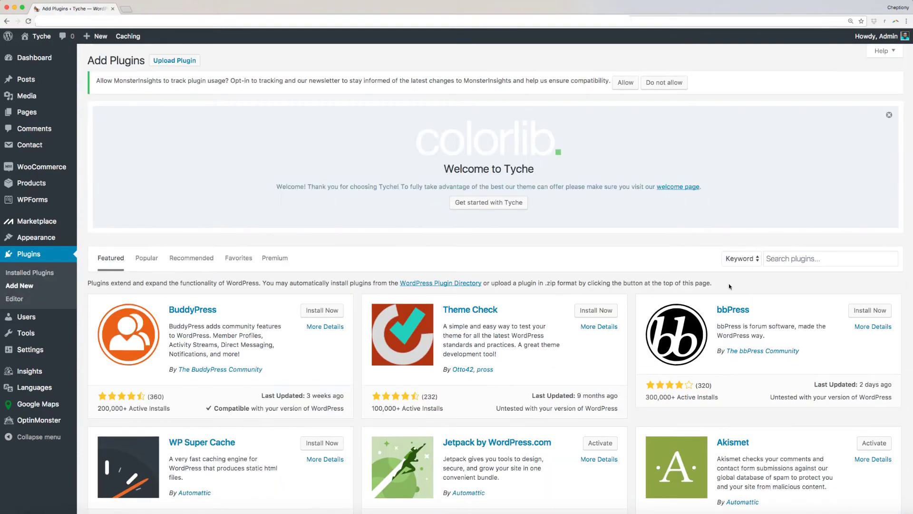
pyautogui.click(796, 260)
pyautogui.write('contact form 7')
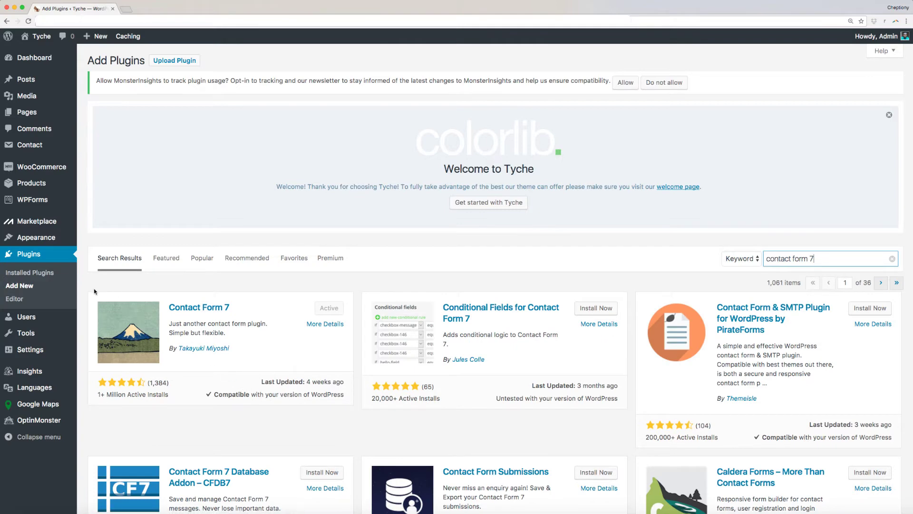
pyautogui.click(33, 274)
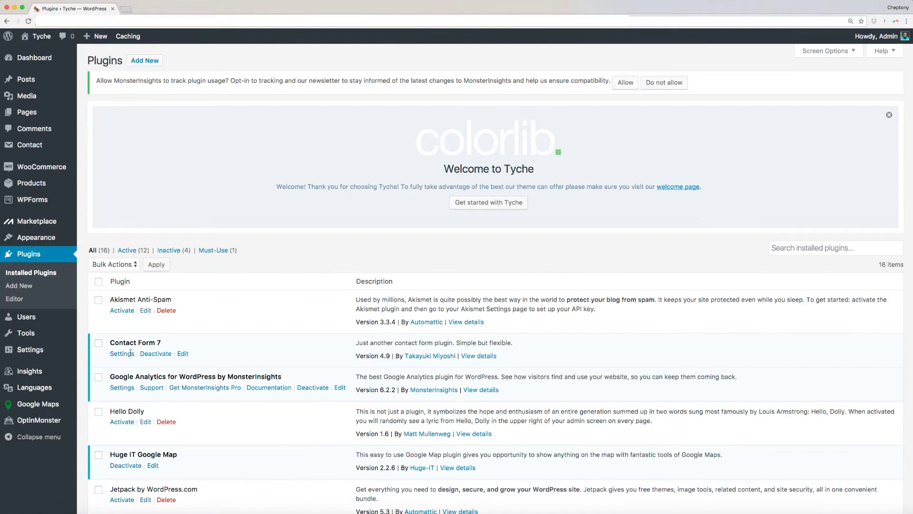
# Step: Copy the Colorlib CF form's shortcode from the Contact Form 7 forms list
pyautogui.click(124, 354)
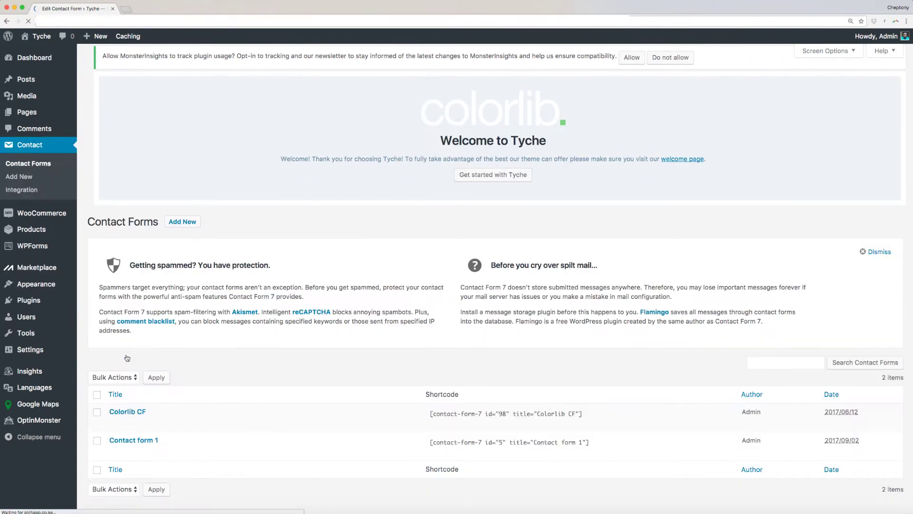
pyautogui.scroll(-1, 302, 412)
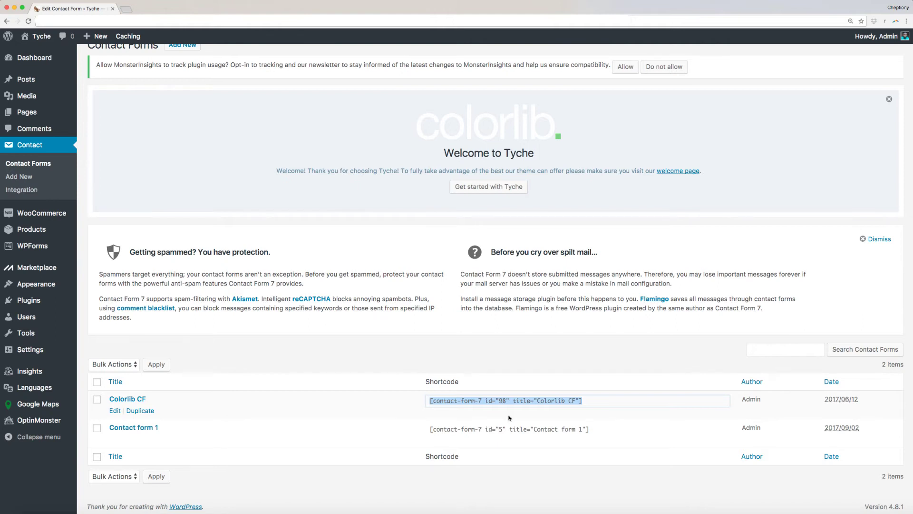
pyautogui.press('super+c')
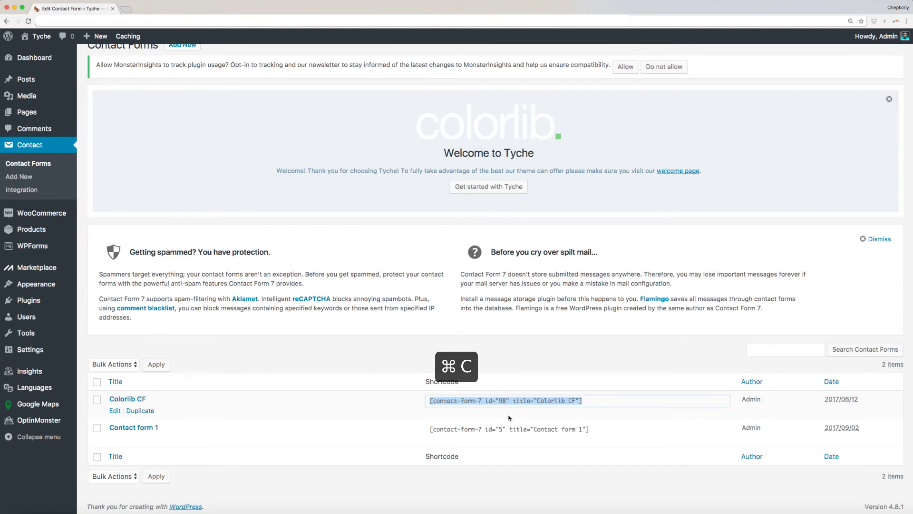
# Step: Review the Colorlib CF form's Mail settings and select its full shortcode
pyautogui.click(114, 412)
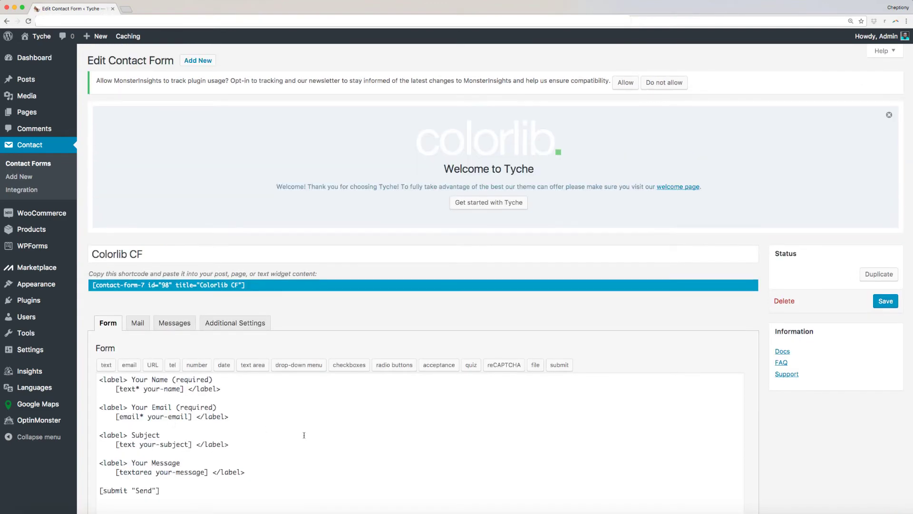
pyautogui.scroll(-3, 304, 434)
pyautogui.click(138, 259)
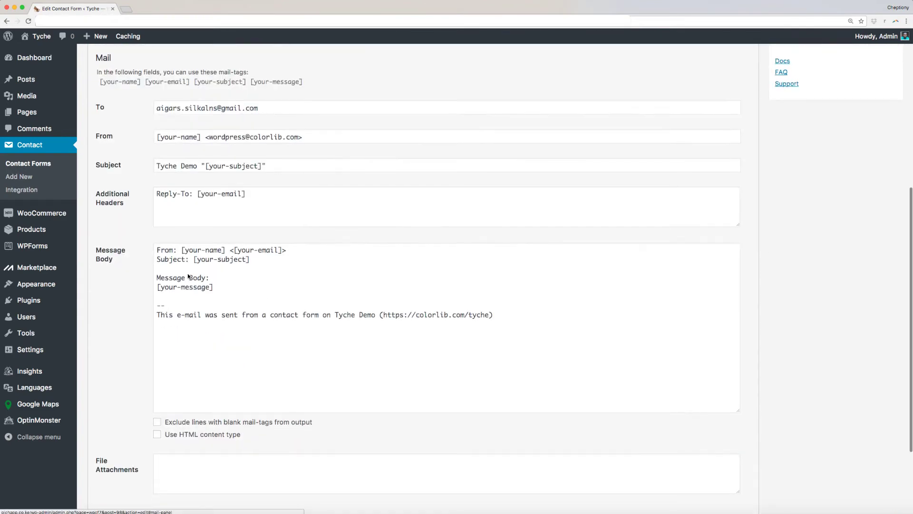
pyautogui.scroll(-3, 188, 276)
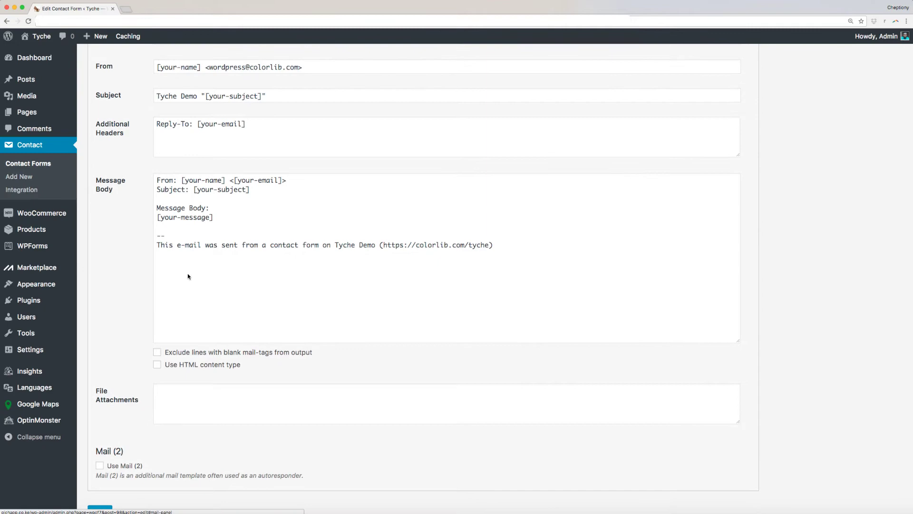
pyautogui.scroll(5, 187, 276)
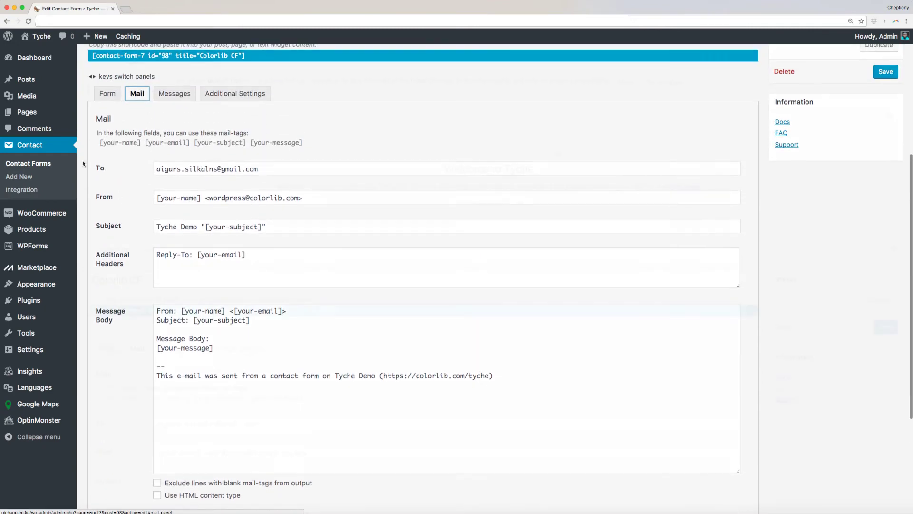
pyautogui.click(250, 310)
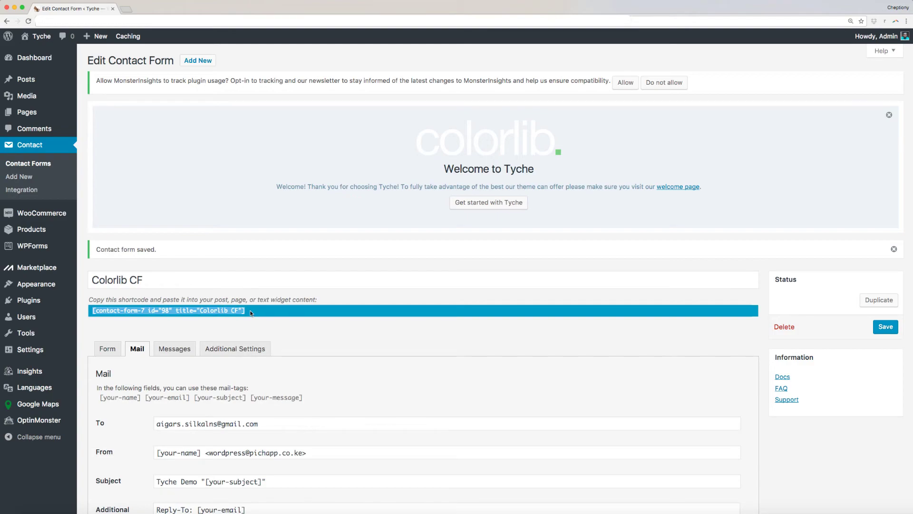
# Step: Paste the Colorlib CF shortcode into the Customizer's Contact Form Shortcode setting
pyautogui.click(18, 174)
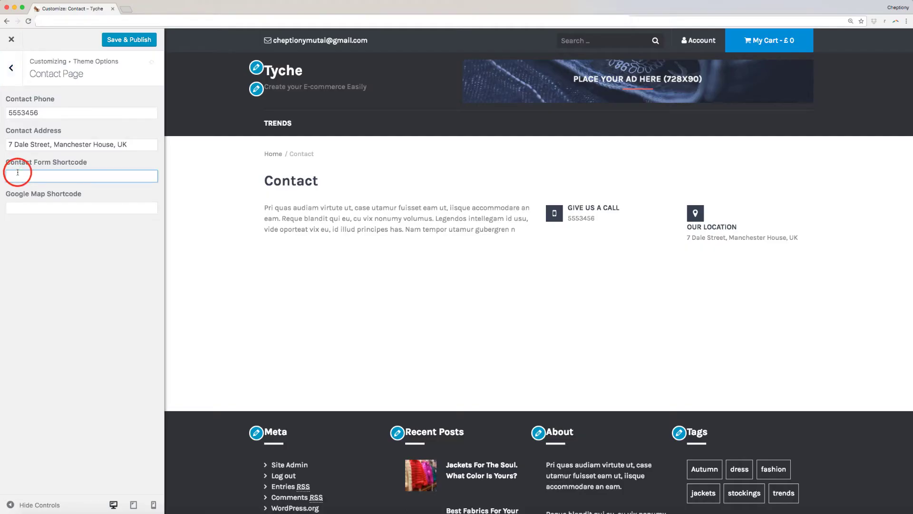
pyautogui.press('super+v')
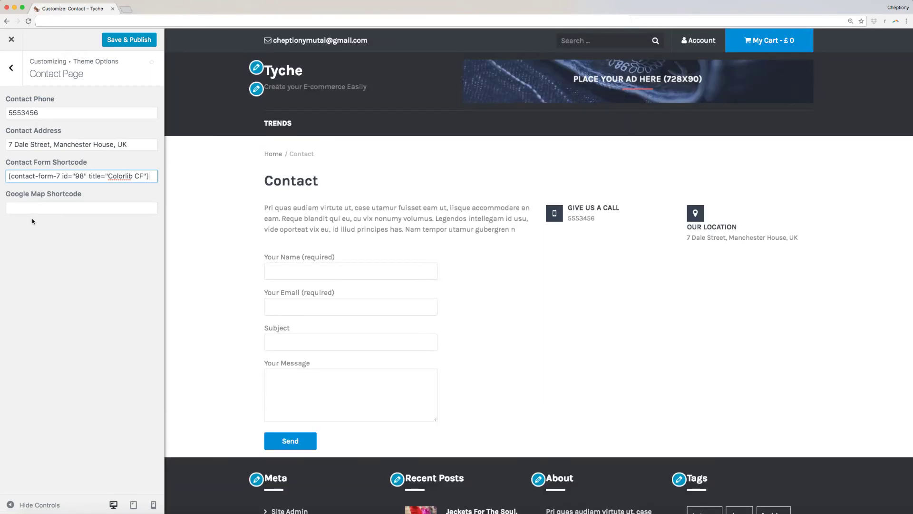
pyautogui.click(32, 208)
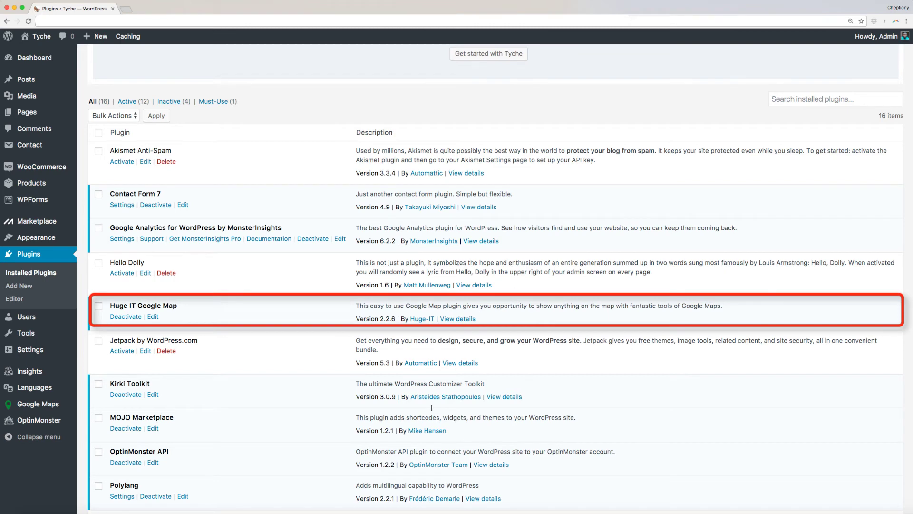
# Step: Open the Huge-IT Google Maps plugin page from the admin sidebar
pyautogui.scroll(-3, 431, 407)
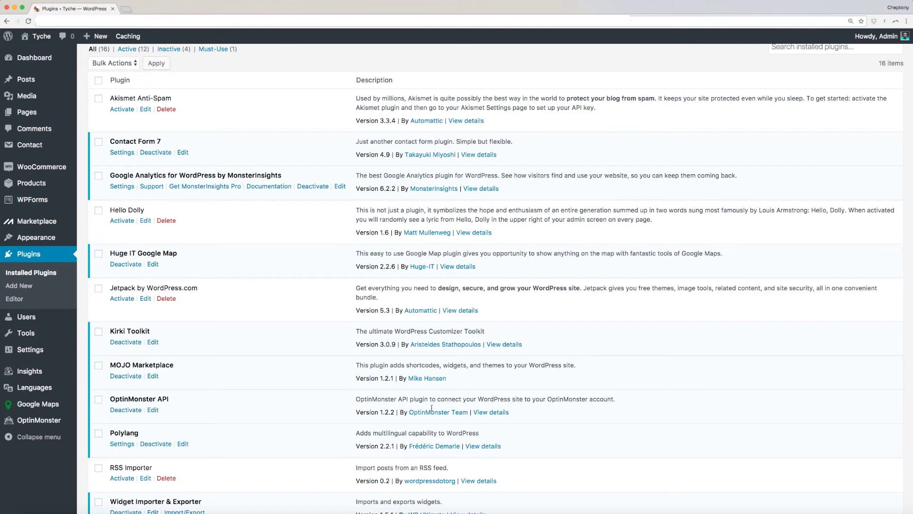
pyautogui.click(16, 405)
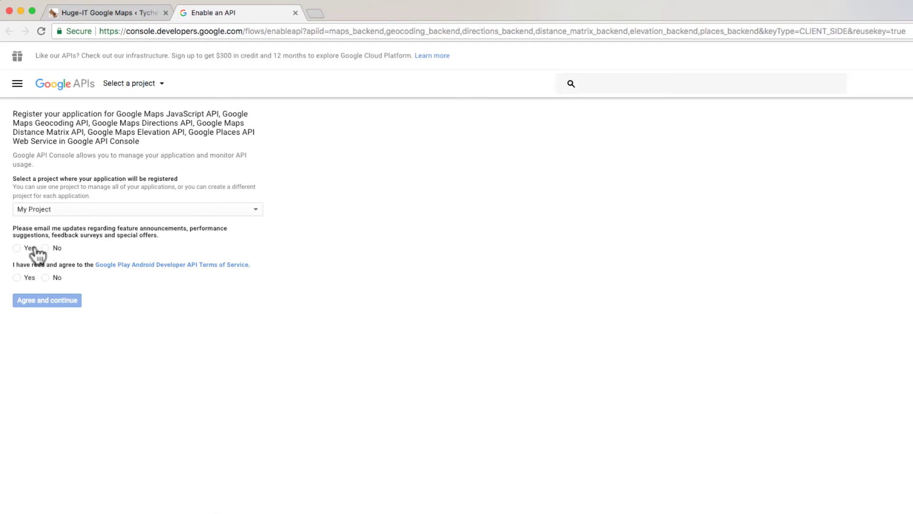
# Step: Accept the API Console terms, then create and copy a new API key
pyautogui.click(17, 248)
pyautogui.click(17, 277)
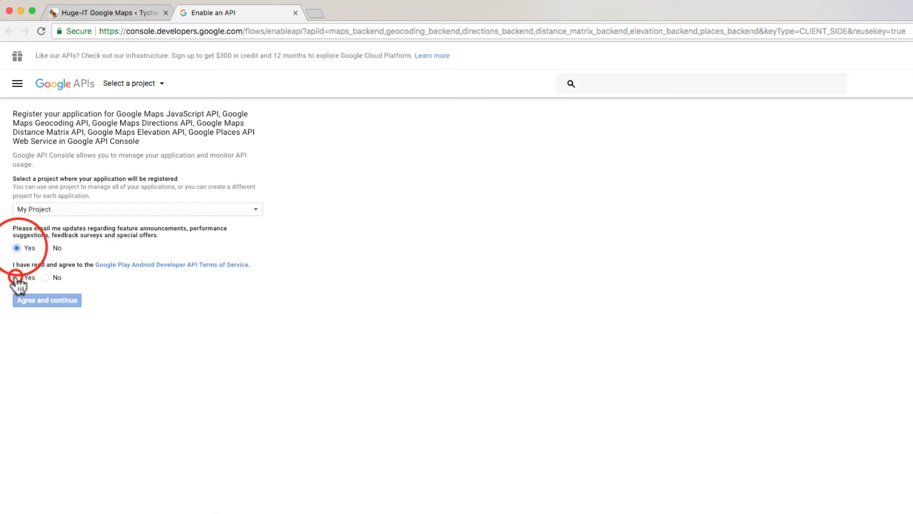
pyautogui.click(35, 299)
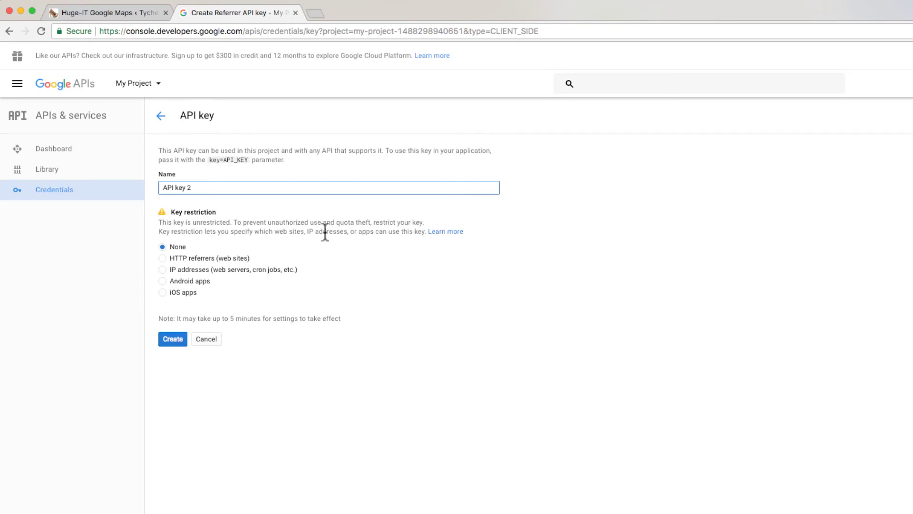
pyautogui.click(169, 338)
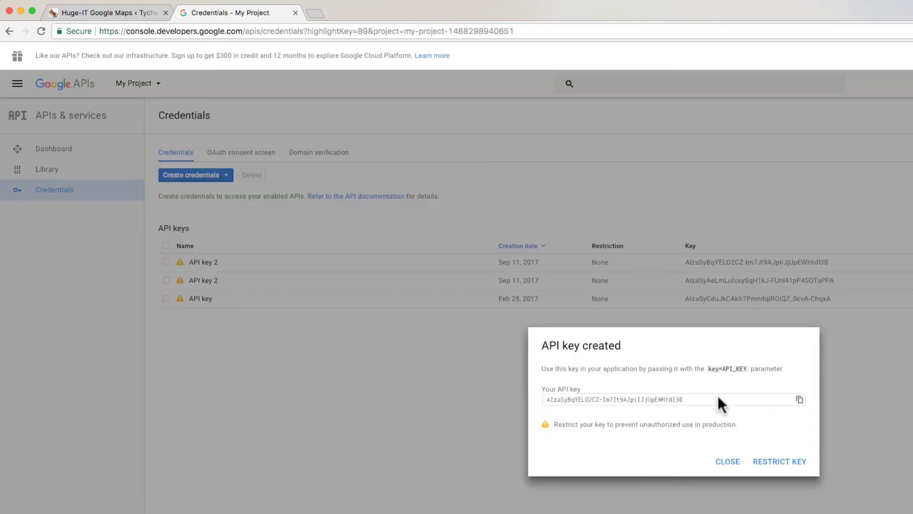
pyautogui.click(799, 400)
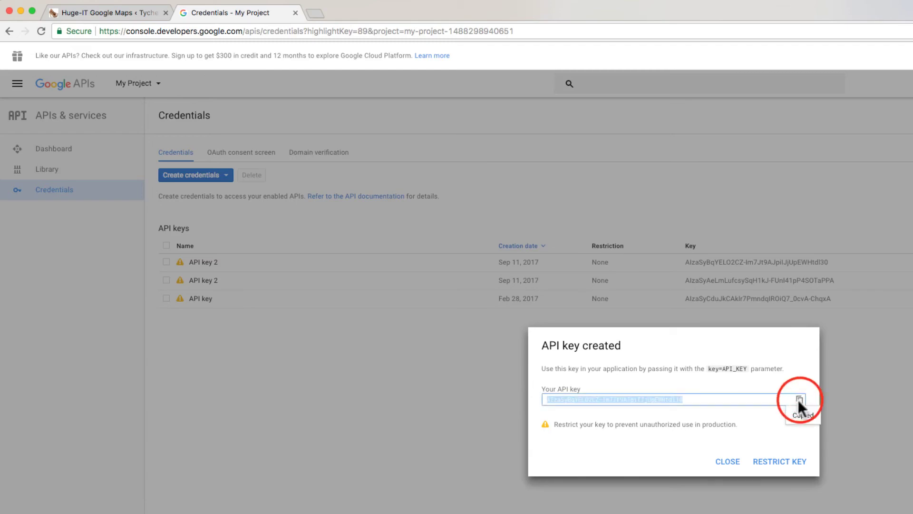
# Step: Paste the copied key into Huge-IT Google Maps' API KEY field and save
pyautogui.click(142, 12)
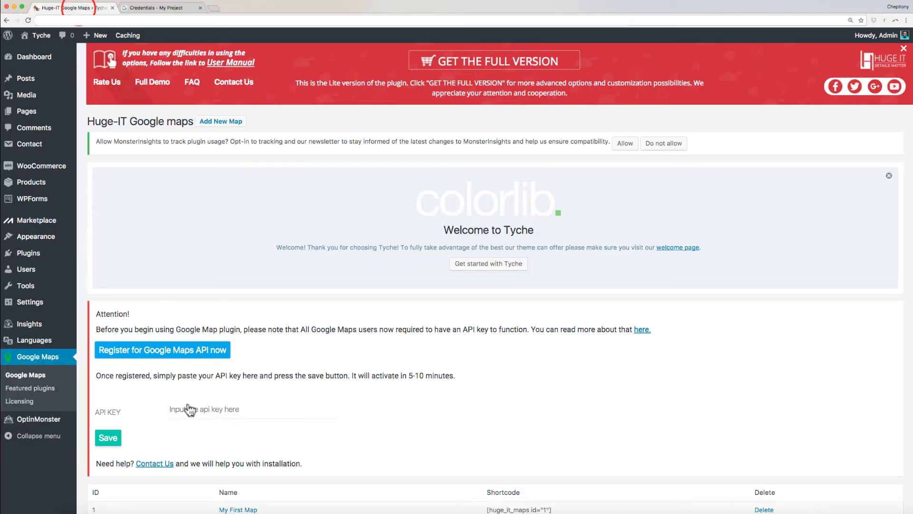
pyautogui.click(183, 414)
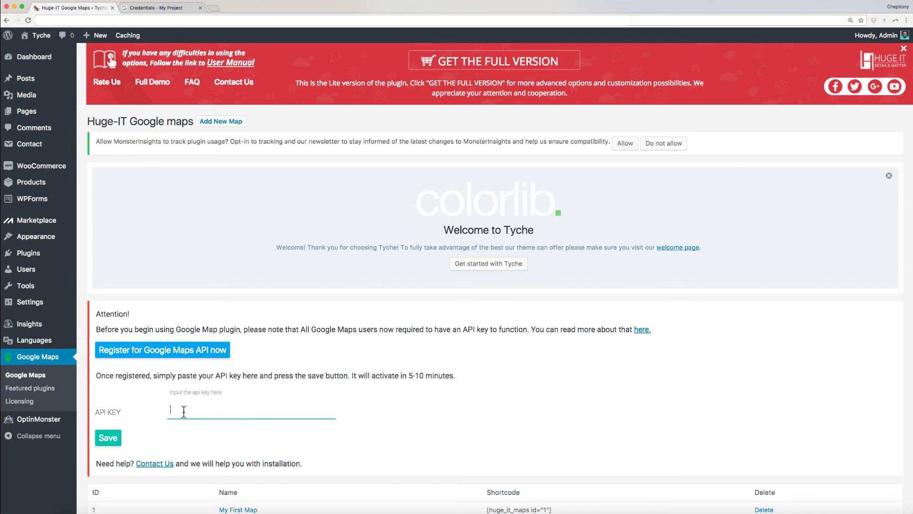
pyautogui.press('super+v')
pyautogui.scroll(-2, 182, 423)
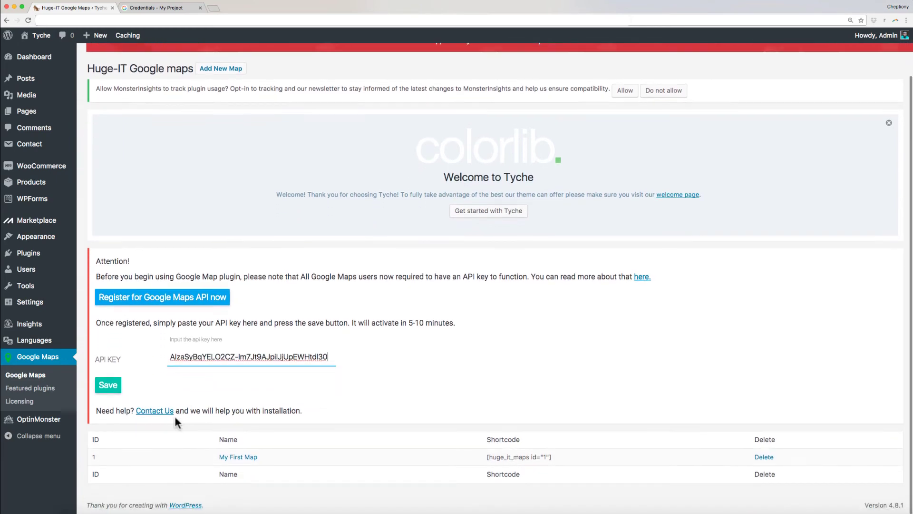
pyautogui.click(107, 386)
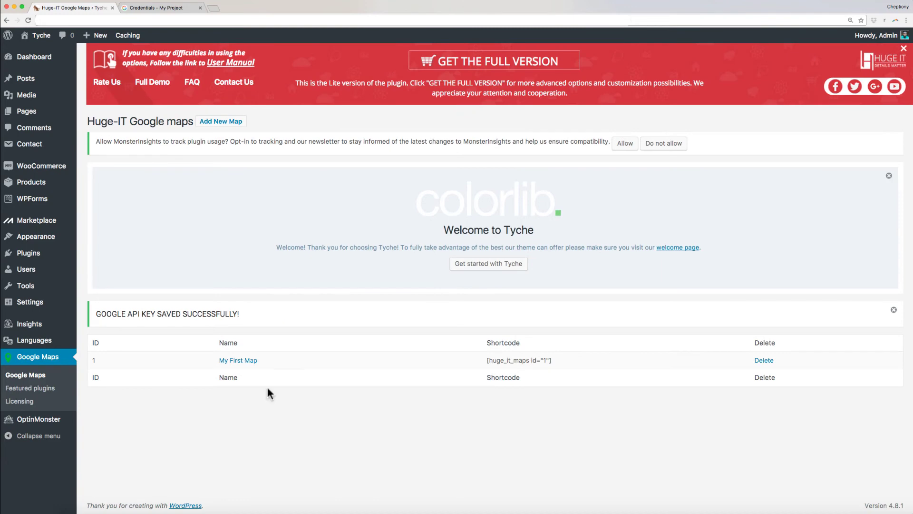
# Step: Create map 'tyche' centred on 7 Dale Street, Manchester with a marker, and select its shortcode
pyautogui.click(227, 122)
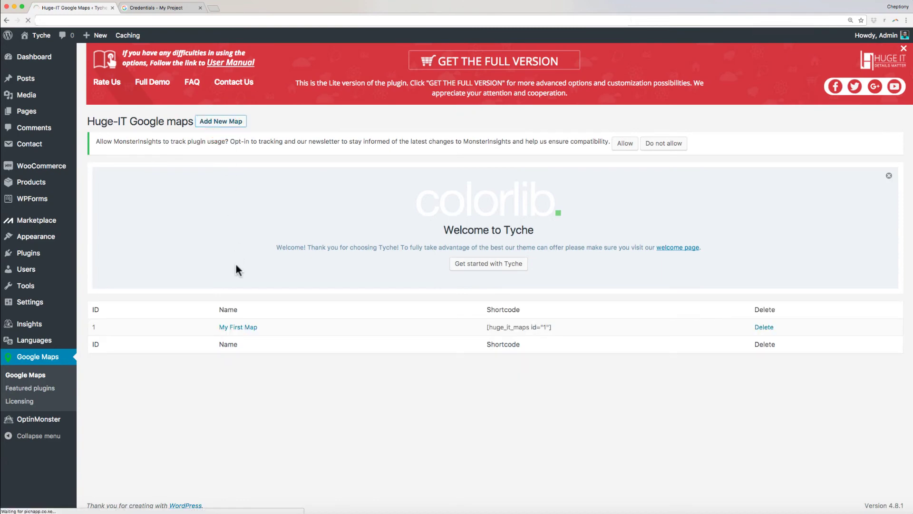
pyautogui.scroll(-1, 259, 306)
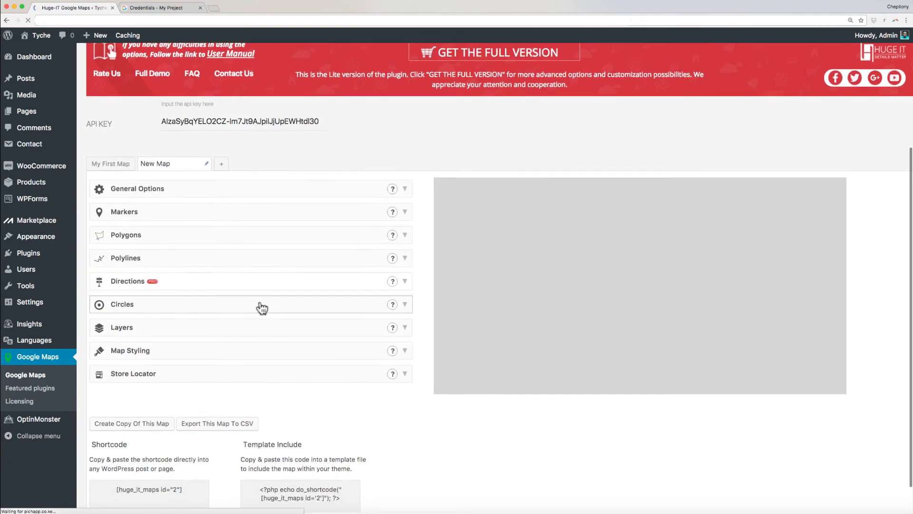
pyautogui.scroll(-2, 262, 308)
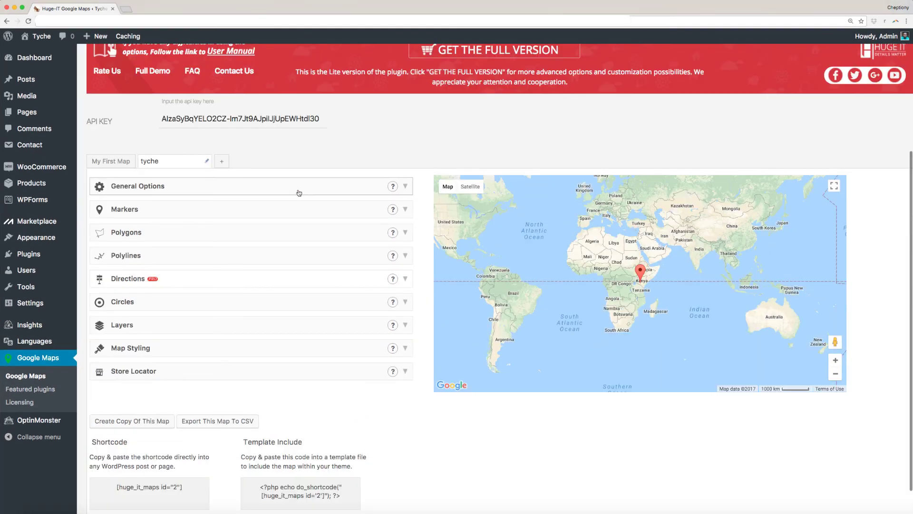
pyautogui.click(299, 192)
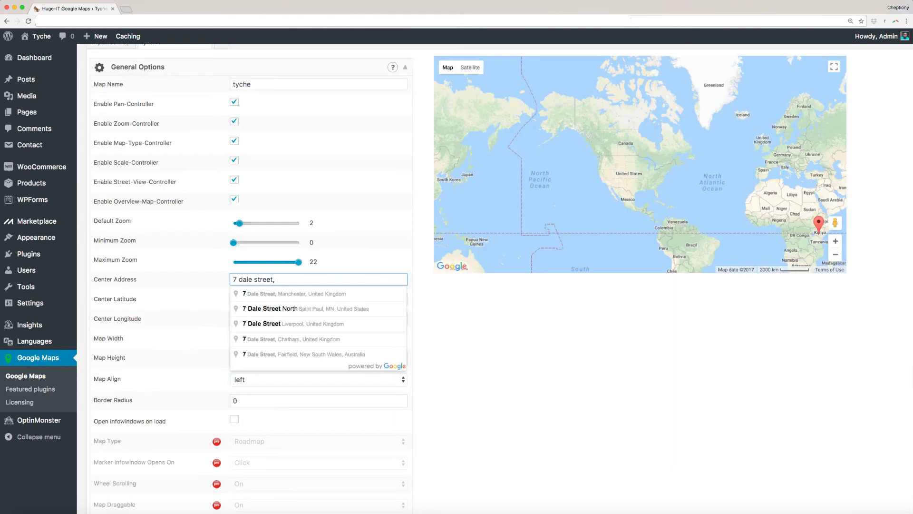
pyautogui.click(249, 294)
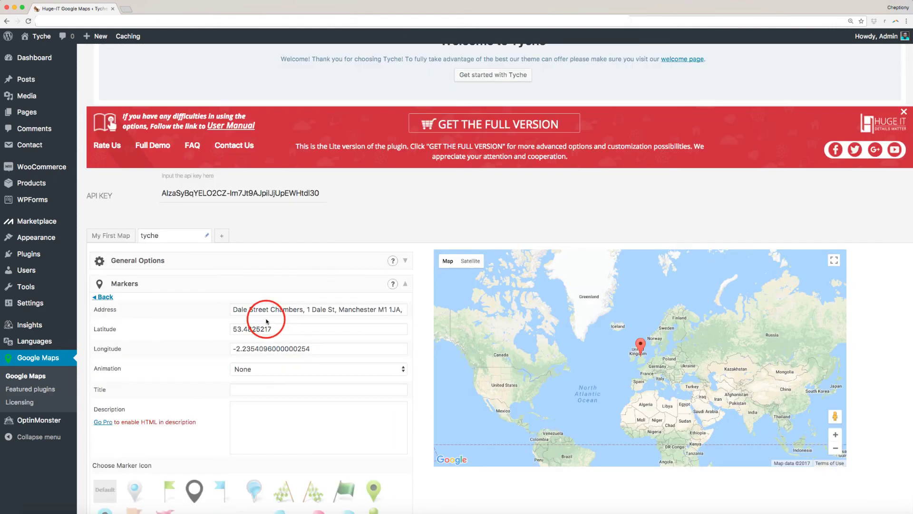
pyautogui.scroll(-5, 267, 321)
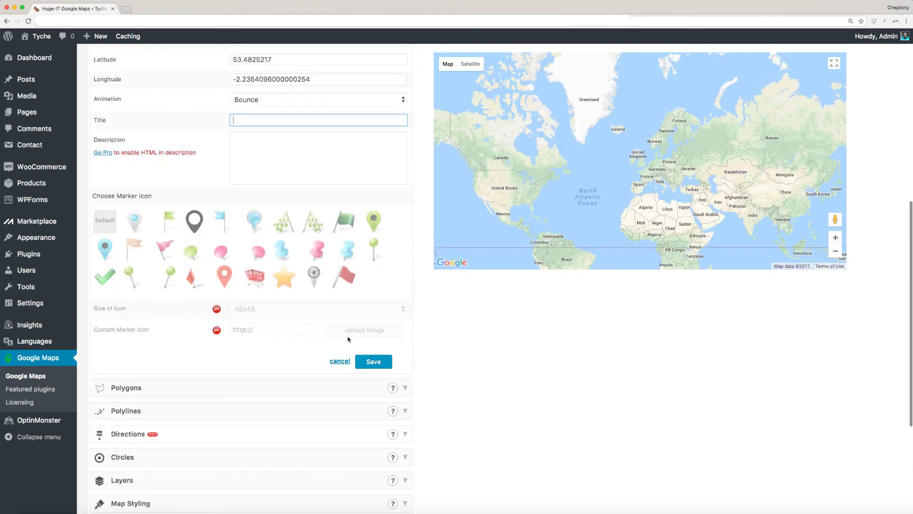
pyautogui.click(369, 362)
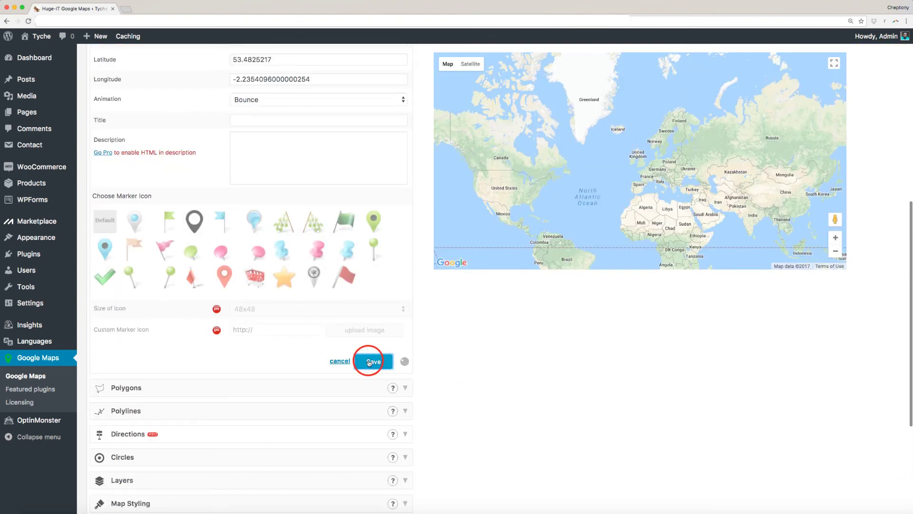
pyautogui.moveTo(120, 452); pyautogui.dragTo(183, 452)
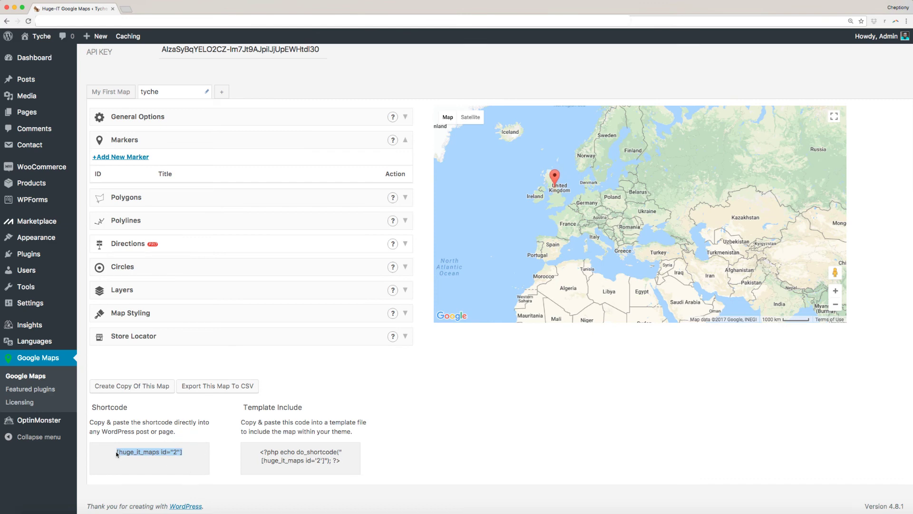
pyautogui.moveTo(118, 452); pyautogui.dragTo(127, 459)
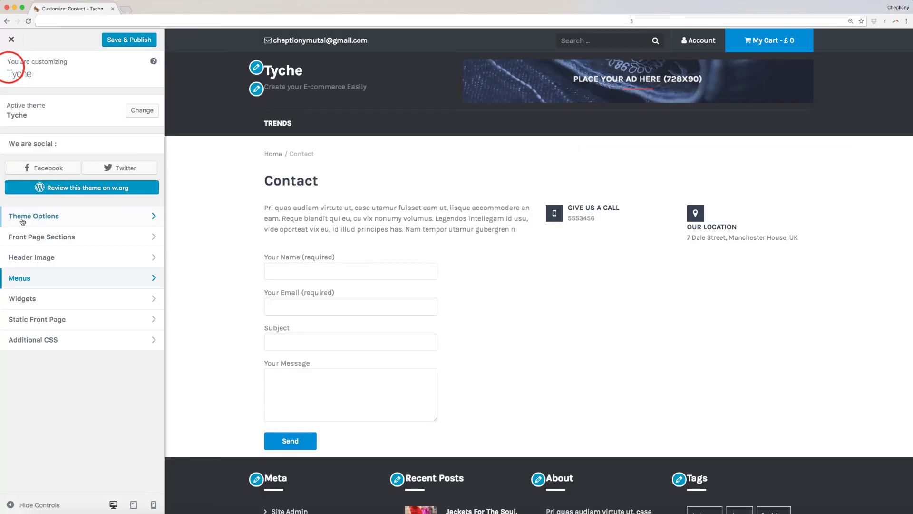
# Step: Paste [huge_it_maps id="2"] into Theme Options > Contact Page's Google Map Shortcode field
pyautogui.click(28, 221)
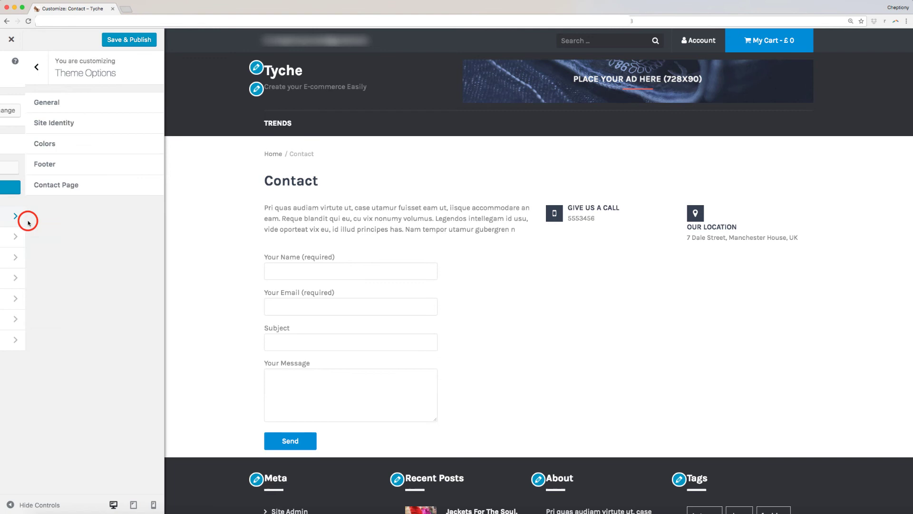
pyautogui.click(25, 196)
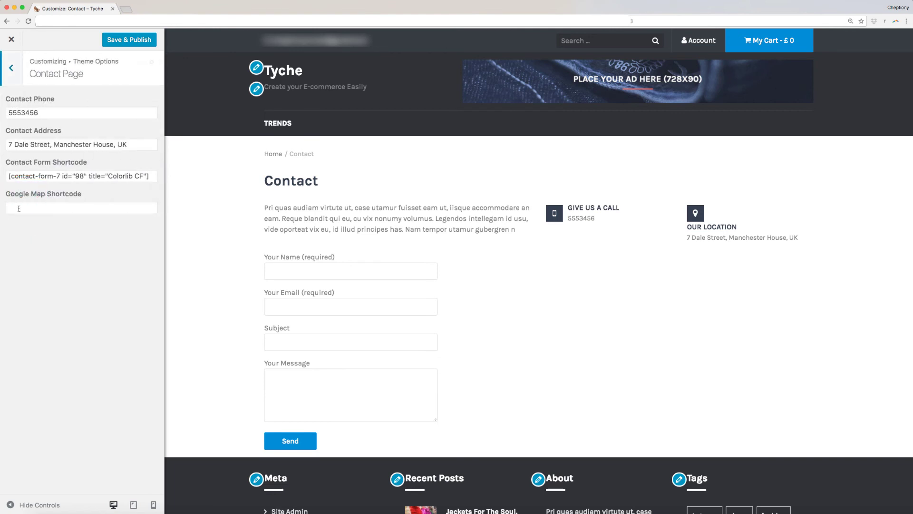
pyautogui.click(19, 208)
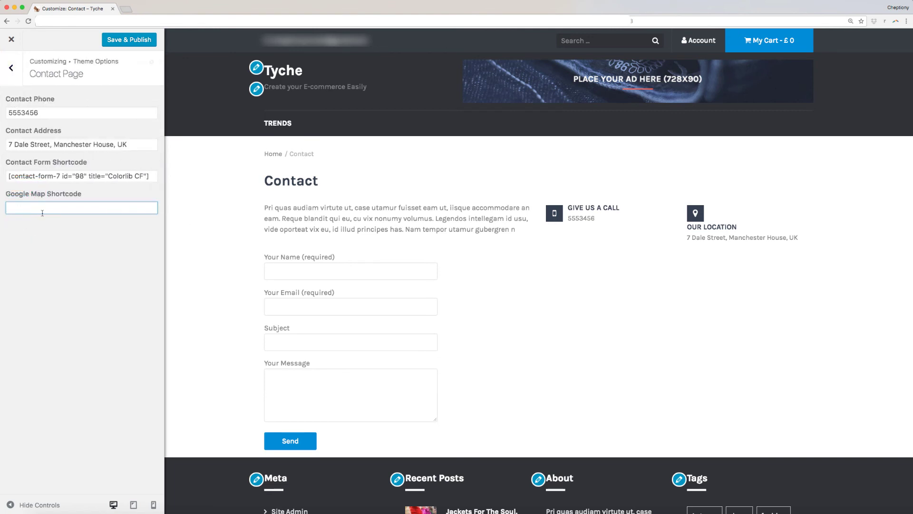
pyautogui.press('super+v')
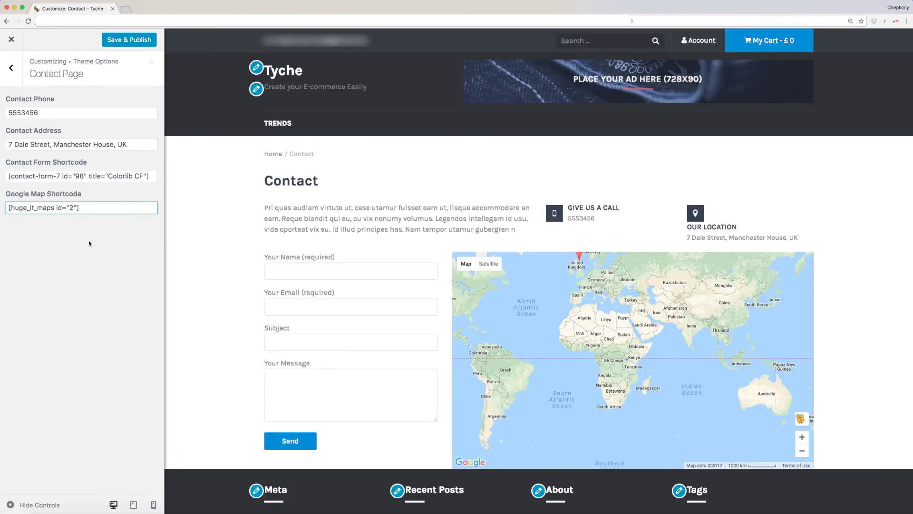
# Step: Check the map in the preview and publish the Customizer changes
pyautogui.click(802, 437)
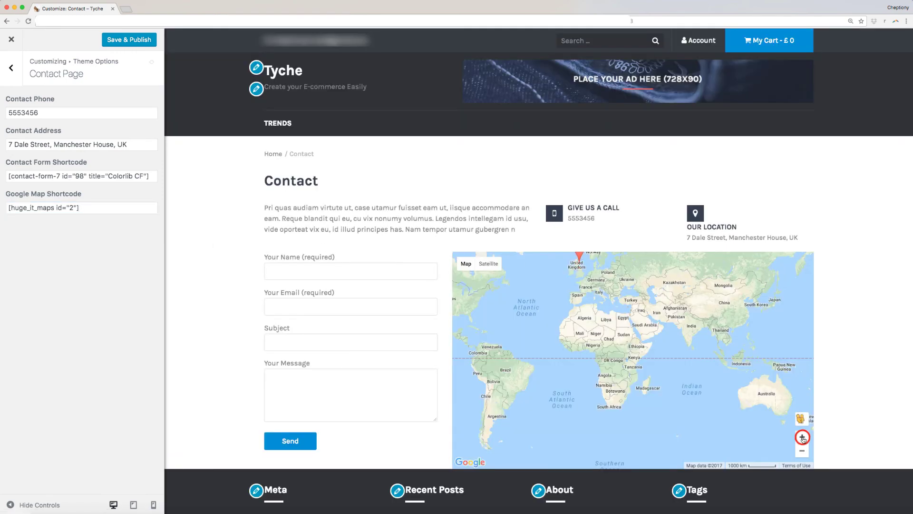
pyautogui.moveTo(542, 291); pyautogui.dragTo(613, 444)
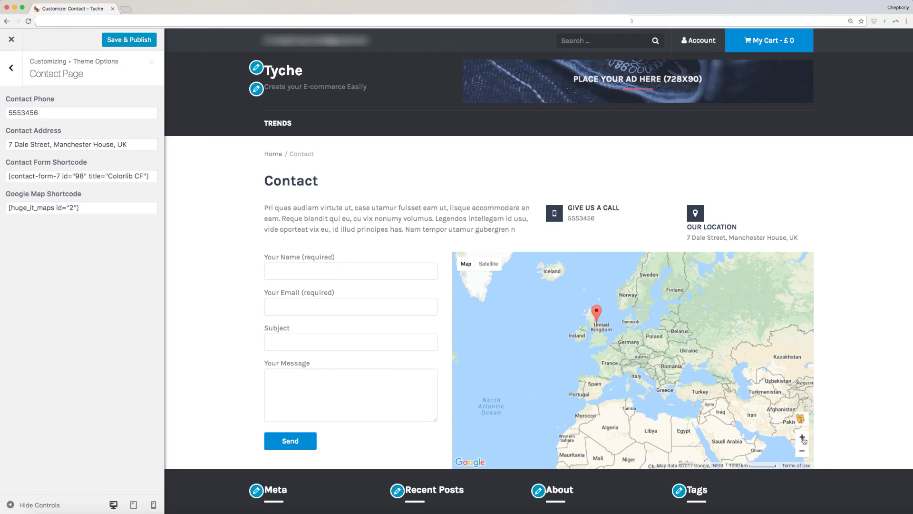
pyautogui.click(135, 41)
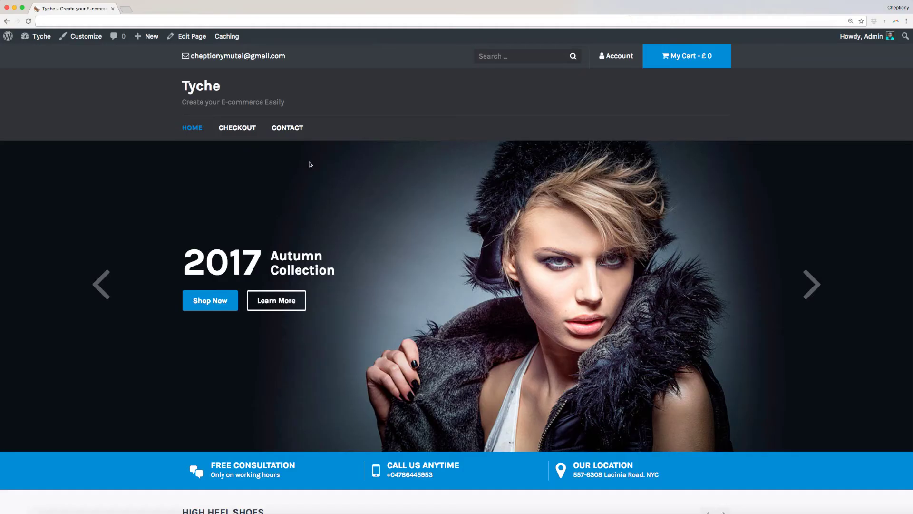
# Step: Open the live site's Contact page from the homepage menu
pyautogui.scroll(-3, 310, 164)
pyautogui.scroll(2, 286, 95)
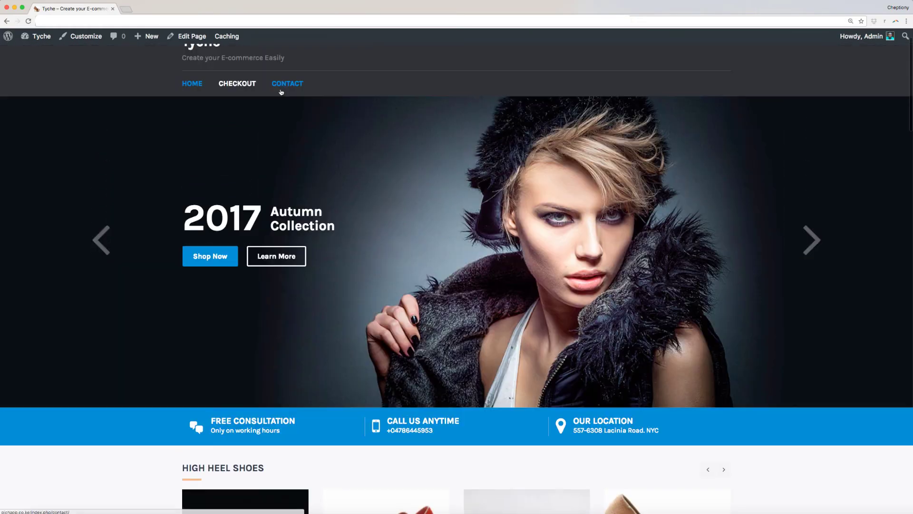
pyautogui.click(284, 88)
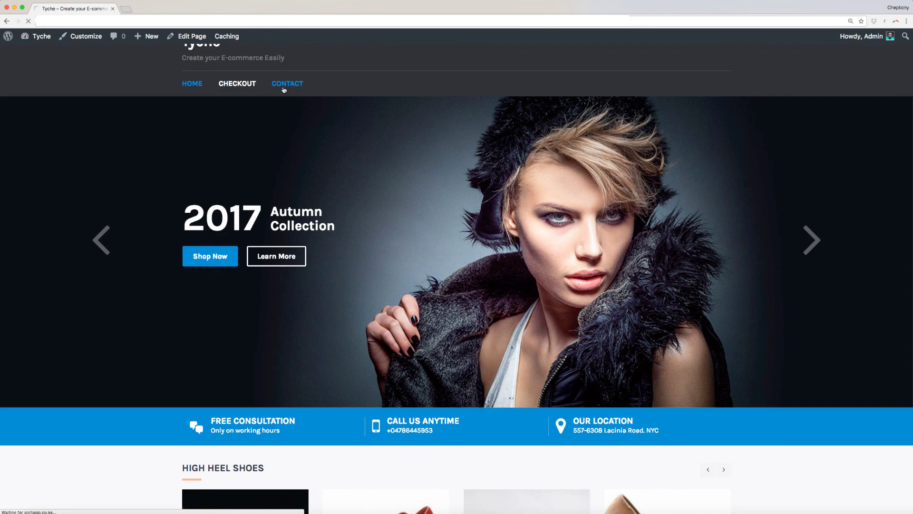